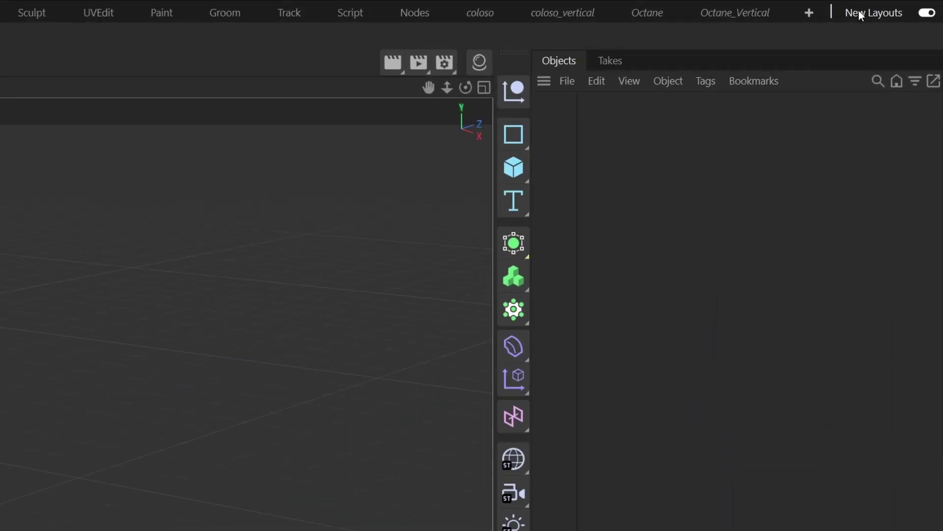
Turn off New Layouts and switch to the classic Standard layout
left_click(926, 14)
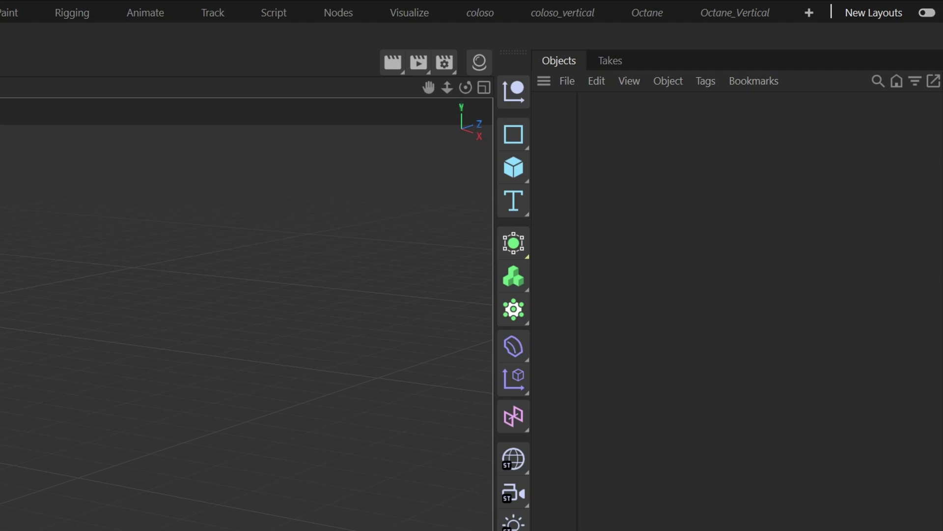
left_click(12, 13)
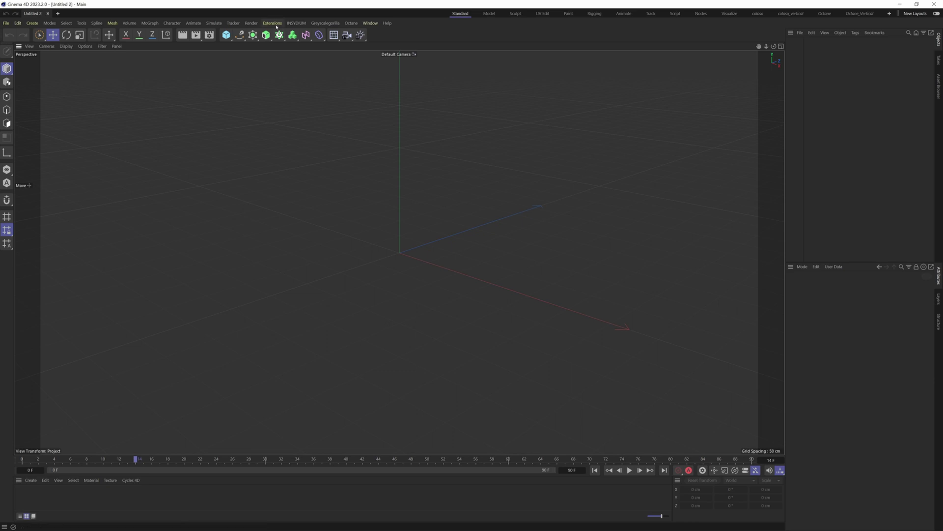
Open the Octane Live Viewer window and start rendering the scene in it
left_click(352, 24)
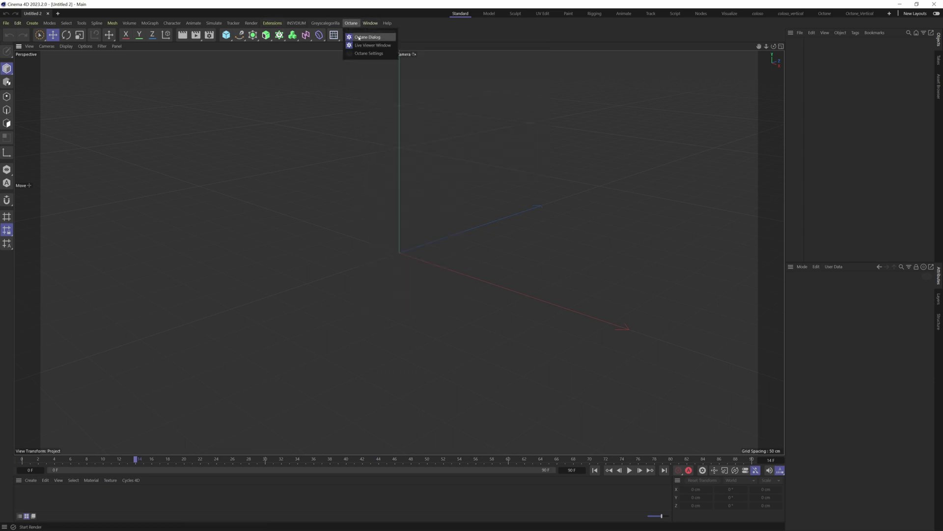
left_click(367, 45)
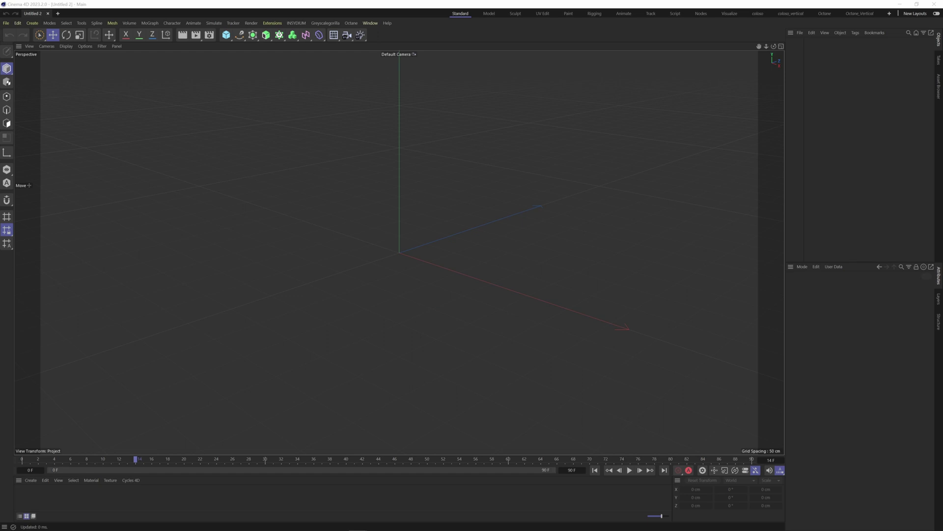
left_click(366, 119)
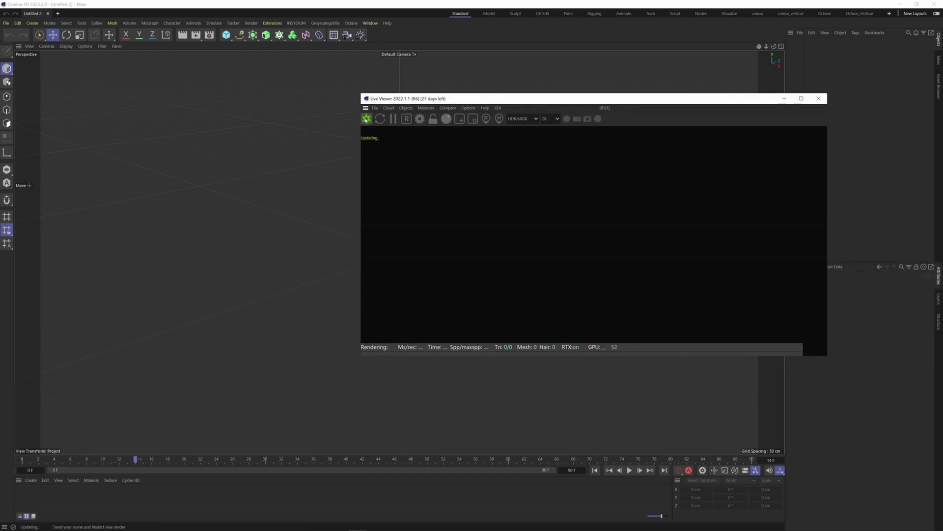
Dock the Live Viewer alongside the Materials manager below the timeline and enlarge that area at the viewport's expense
left_click_drag(413, 99, 358, 88)
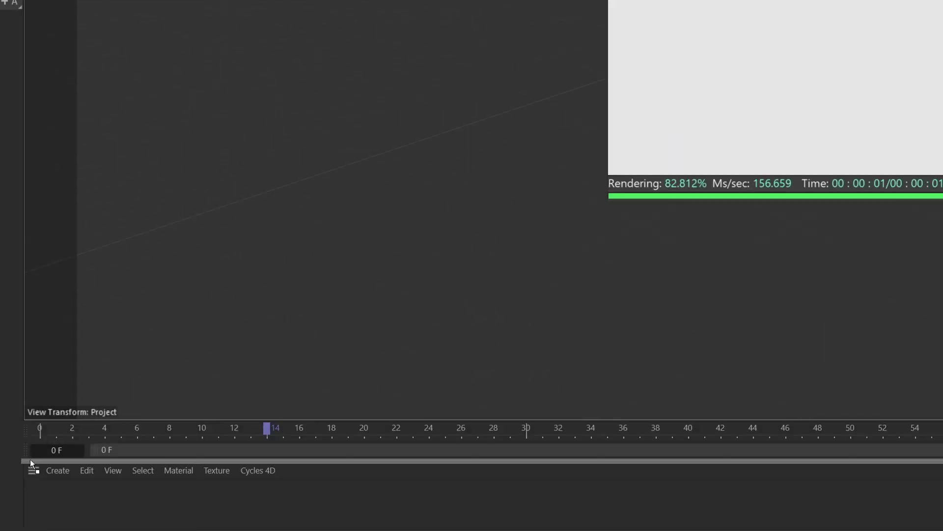
left_click_drag(30, 459, 34, 471)
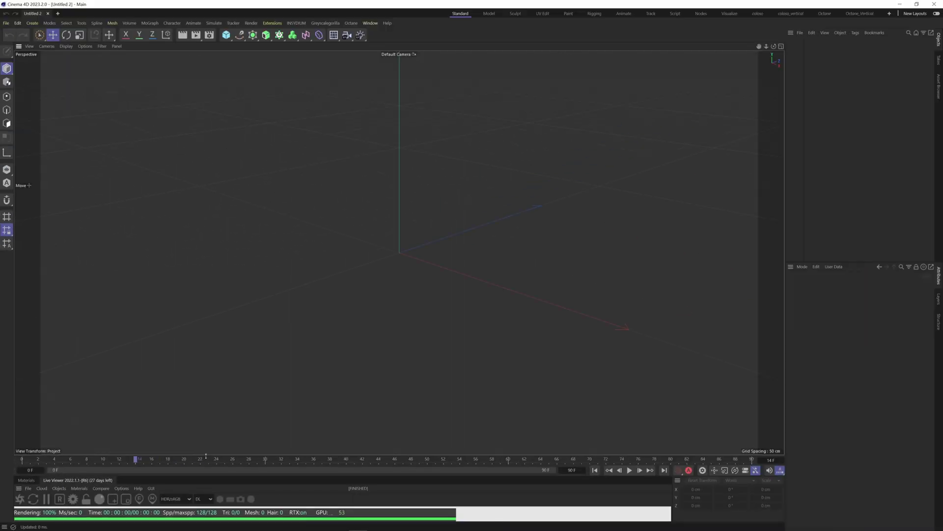
left_click_drag(216, 421, 228, 159)
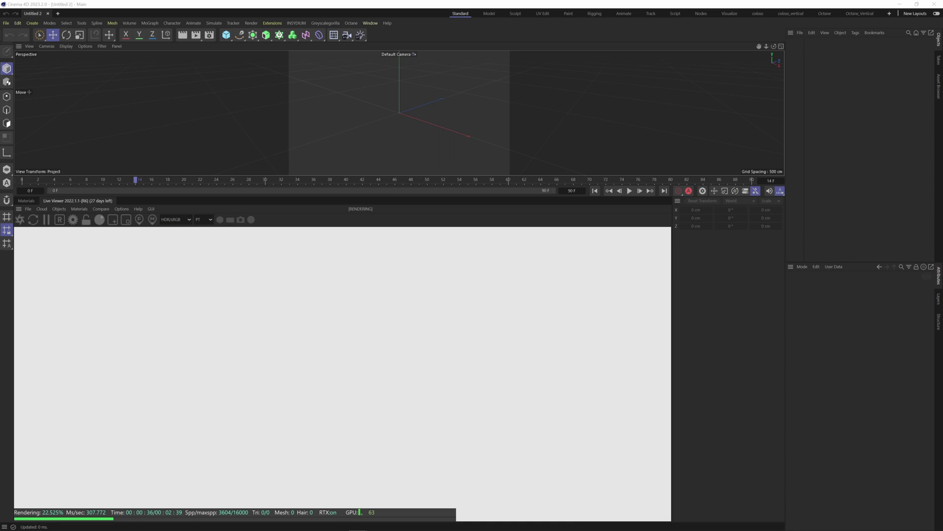
Open the Octane settings and dock them between the Materials manager and the Live Viewer
left_click(145, 172)
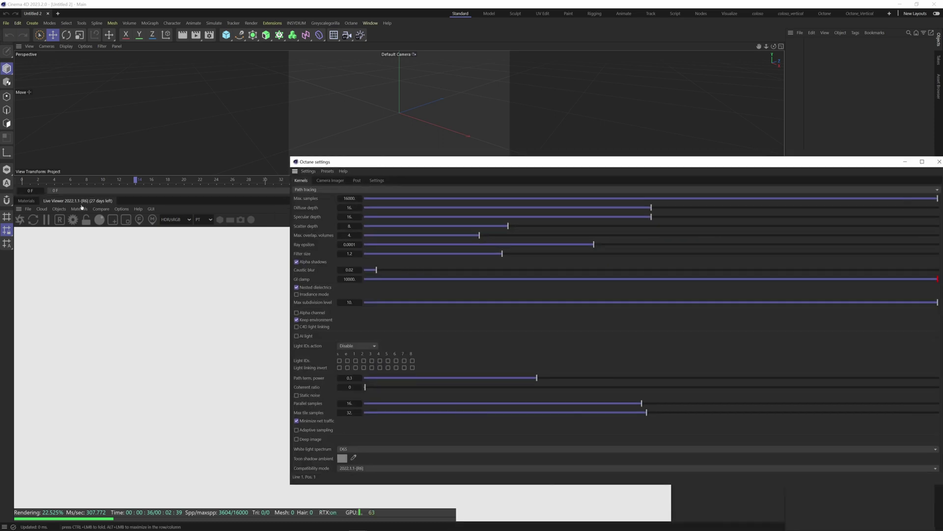
left_click_drag(81, 207, 61, 203)
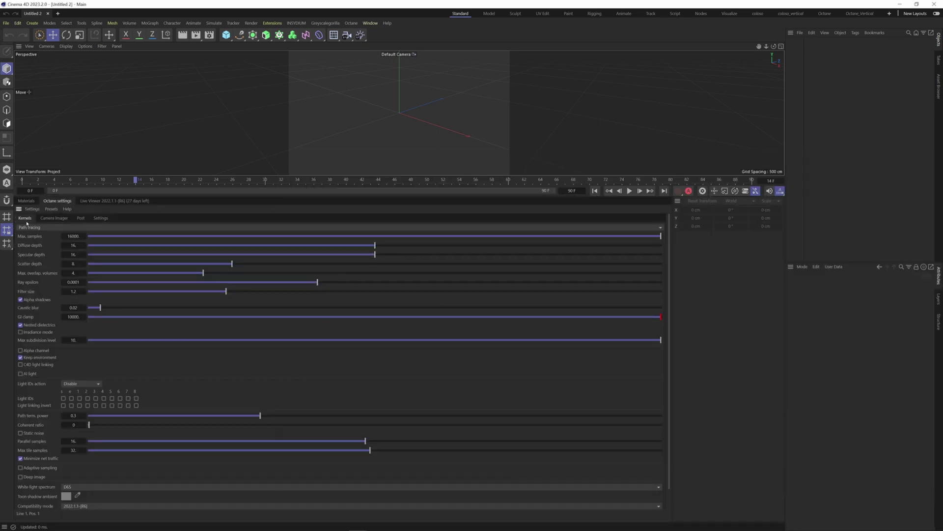
Set the Octane kernel to Path tracing with 200 max samples and a GI clamp of 1
left_click(49, 227)
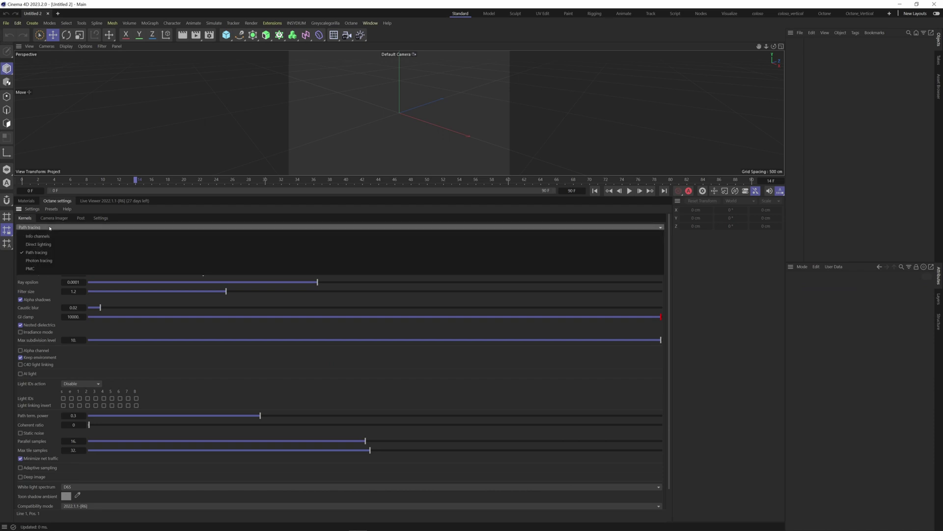
left_click(41, 252)
left_click(53, 227)
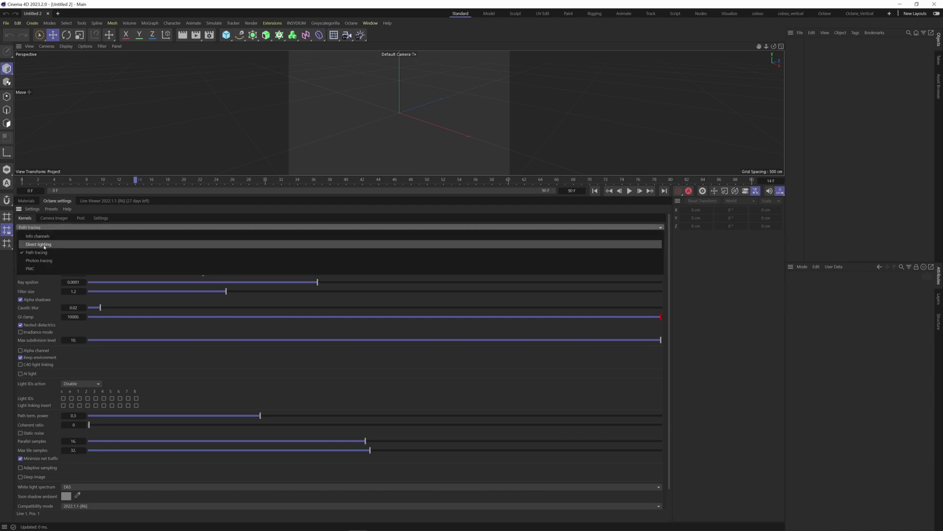
left_click(39, 252)
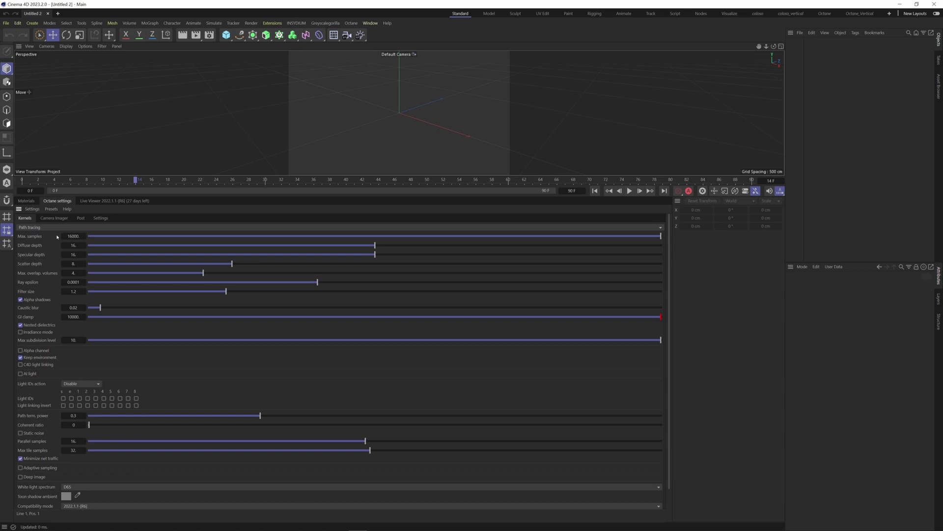
left_click(73, 236)
type("200")
key("Return")
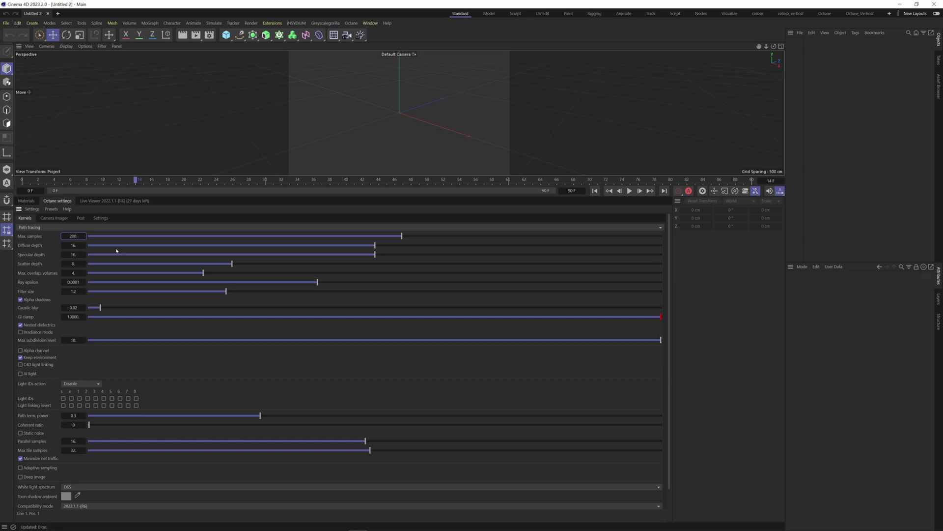
left_click(73, 317)
type("1")
key("Return")
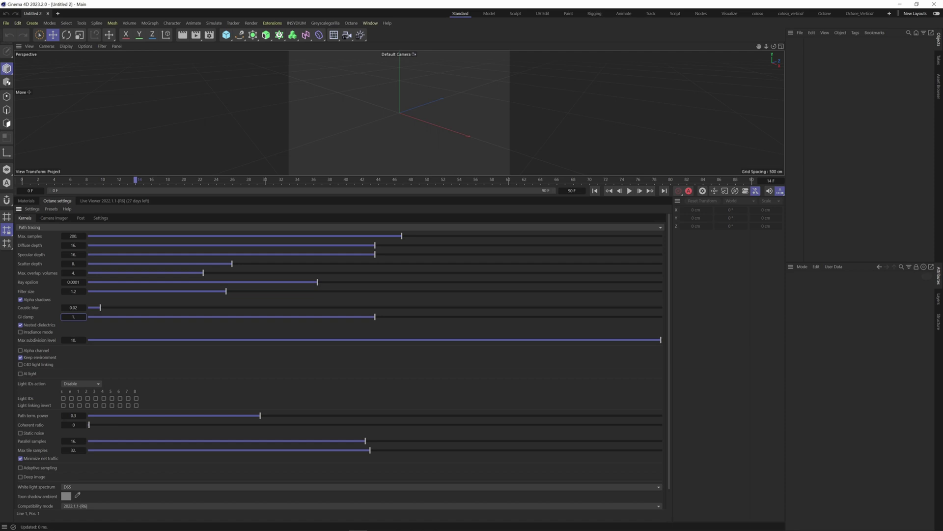
key("ctrl+a")
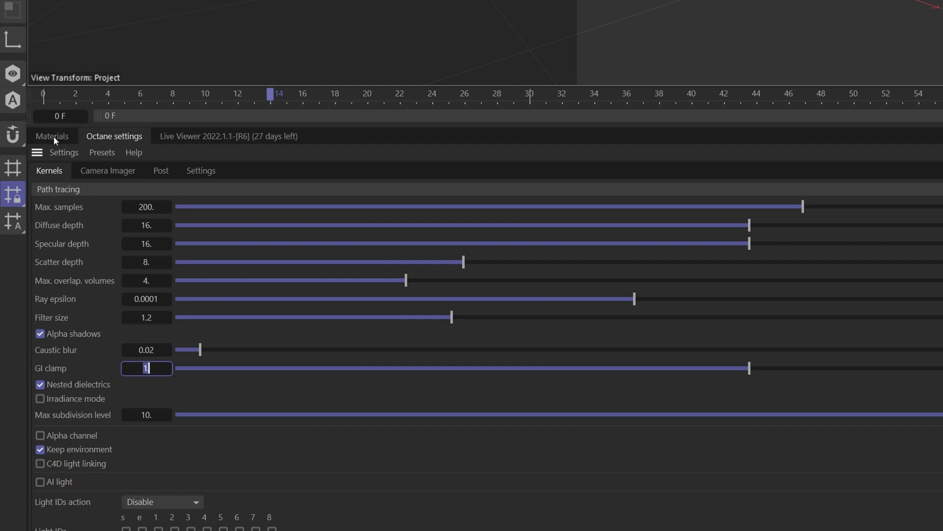
Dock the Materials manager in the Attributes group and set that group's tab position to Top
left_click(27, 202)
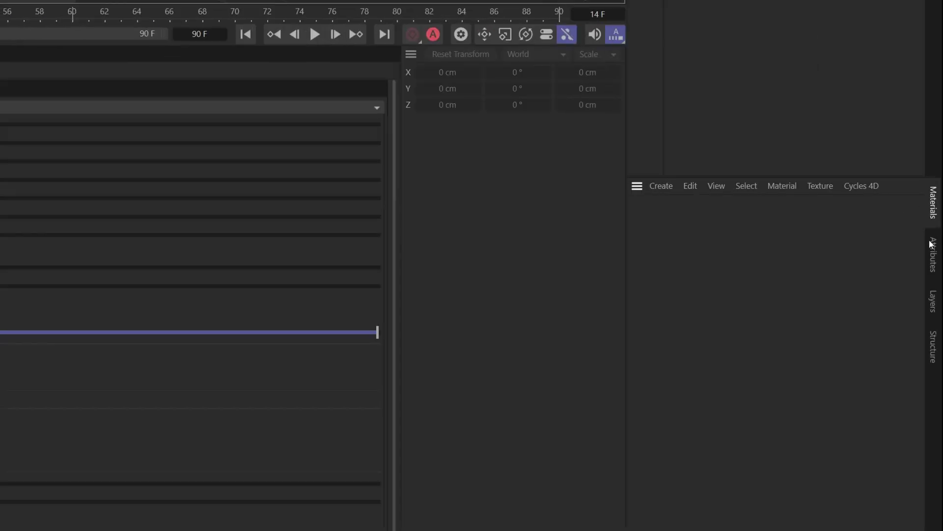
right_click(932, 214)
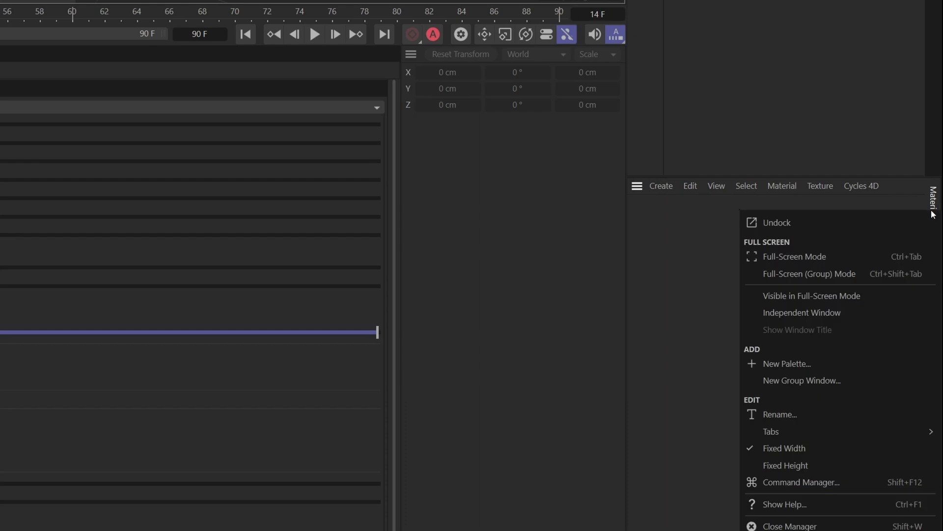
mouse_move(805, 431)
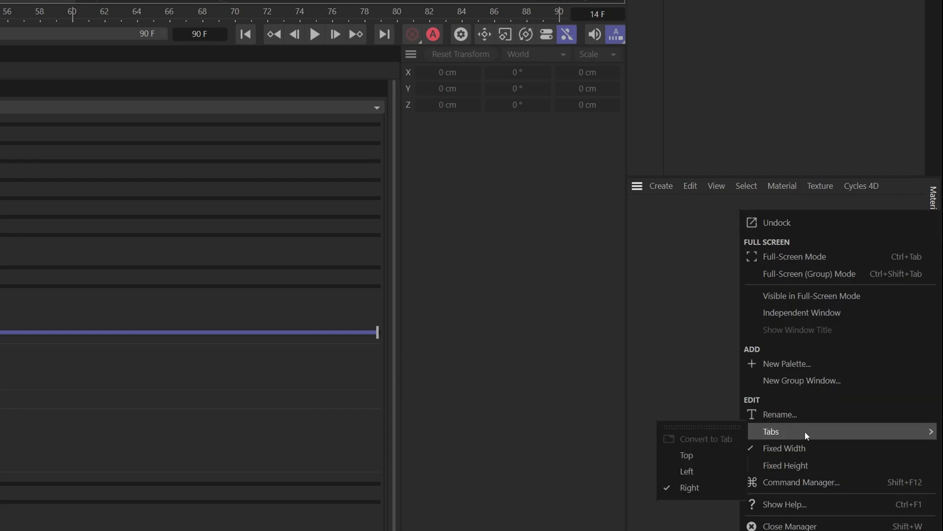
left_click(707, 454)
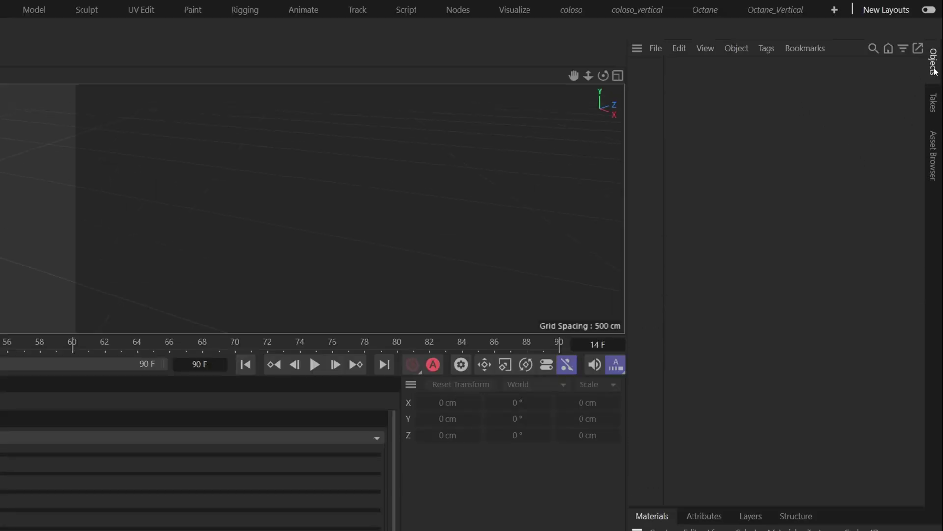
Set the tab position of the Objects, Takes and Asset Browser group to Top
right_click(933, 71)
mouse_move(800, 289)
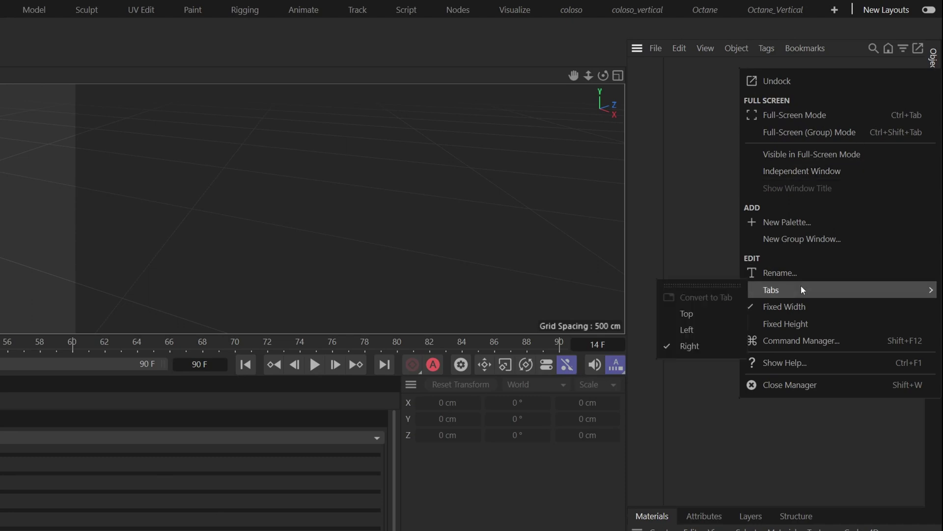
left_click(697, 311)
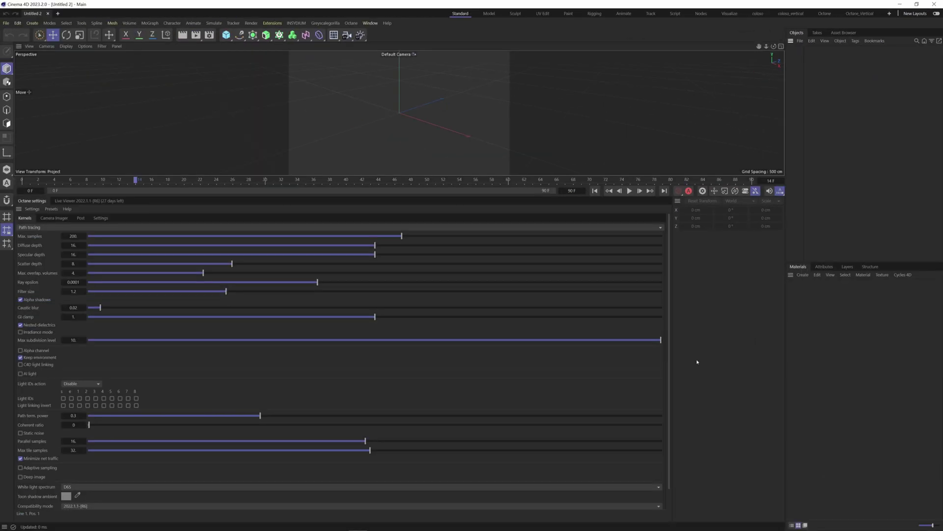
Dock the Attributes manager in its own column beside the Objects manager, and the Coordinates manager beneath the Objects manager
left_click(820, 268)
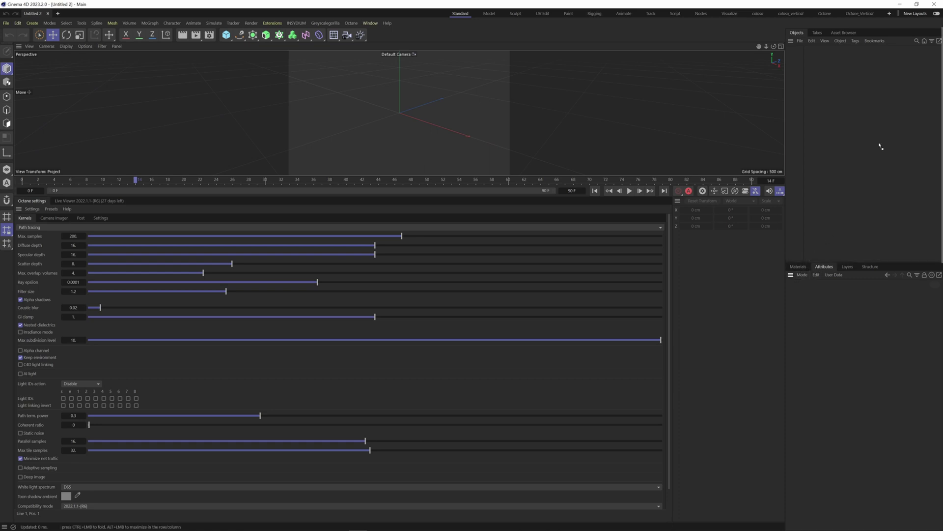
left_click_drag(876, 147, 886, 135)
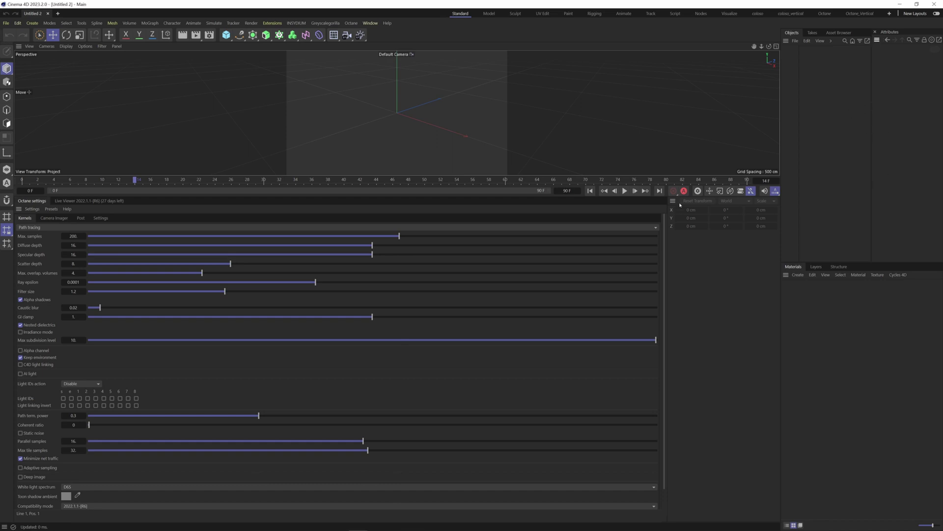
left_click_drag(672, 201, 813, 245)
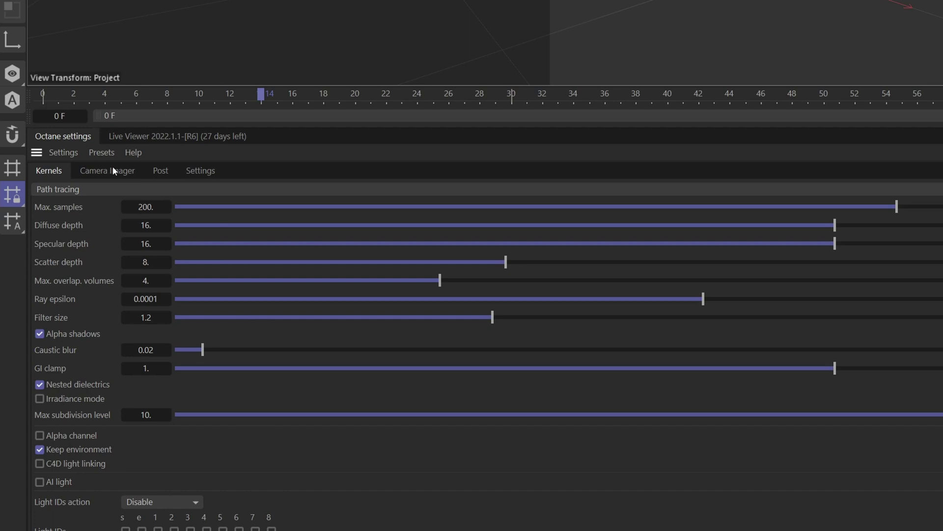
Open the Octane Node Editor from the Live Viewer and dock it next to Materials in the same group
left_click(140, 138)
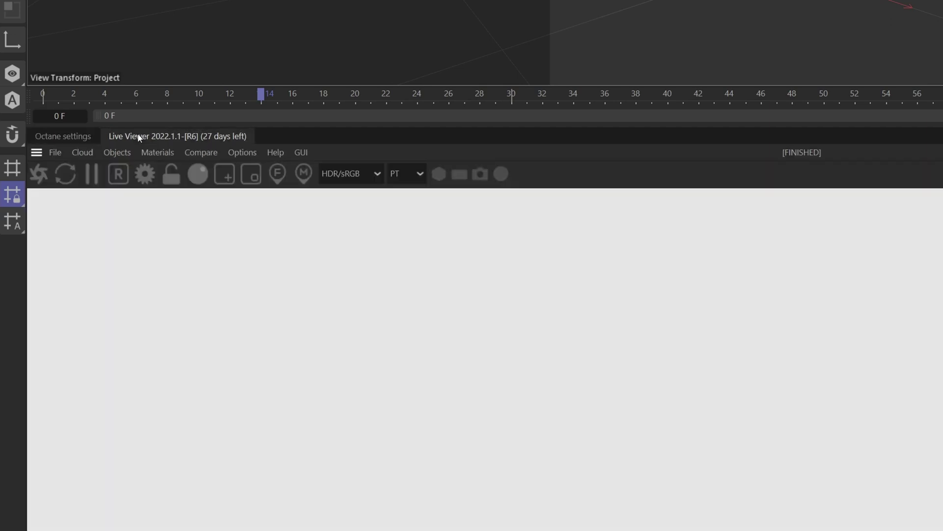
left_click(154, 153)
left_click(202, 189)
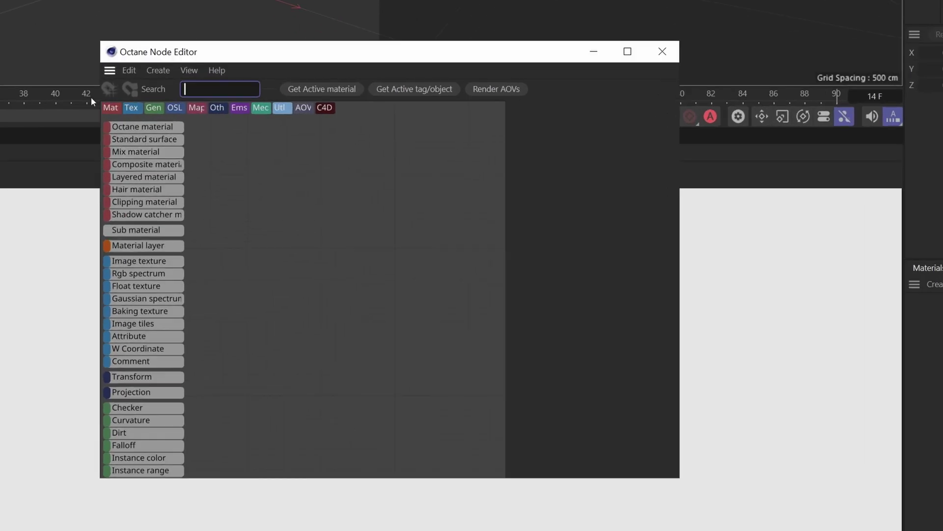
left_click_drag(109, 72, 608, 270)
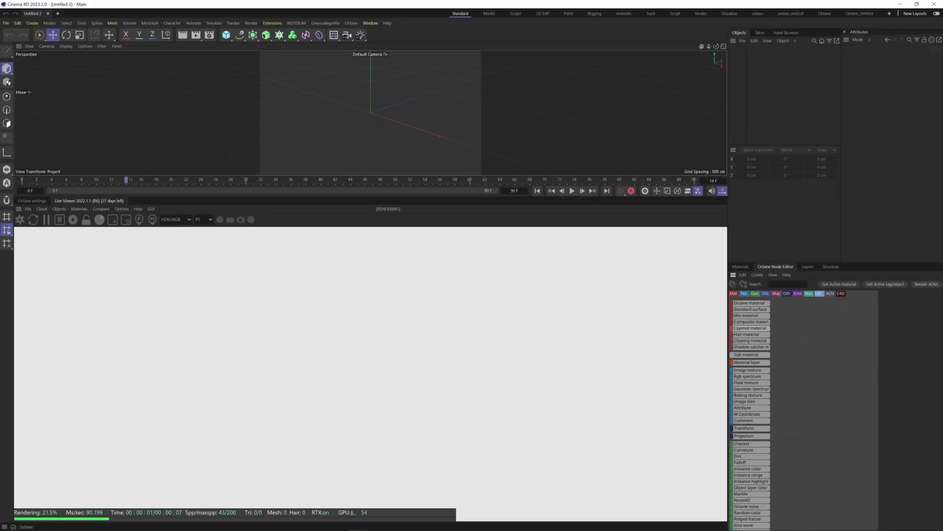
Move the Layers manager into the group that holds the Attributes manager
left_click(804, 267)
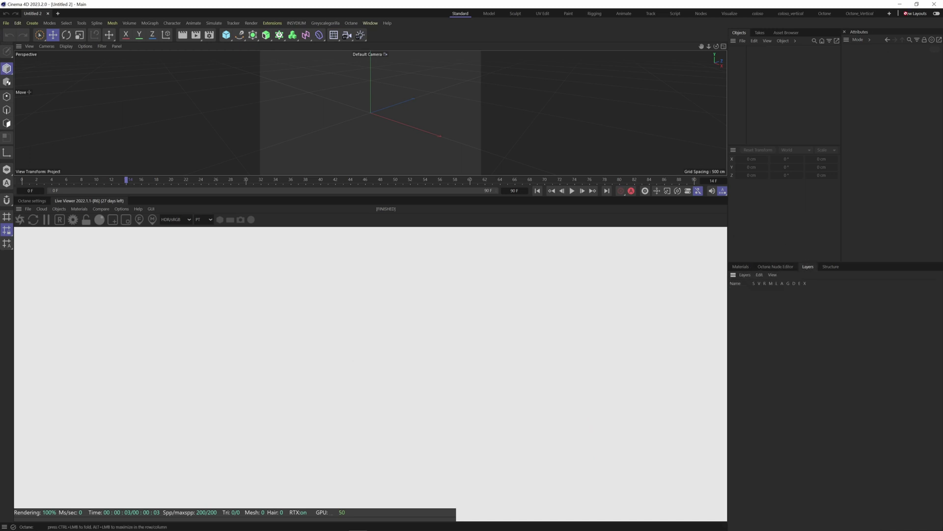
left_click_drag(905, 13, 849, 38)
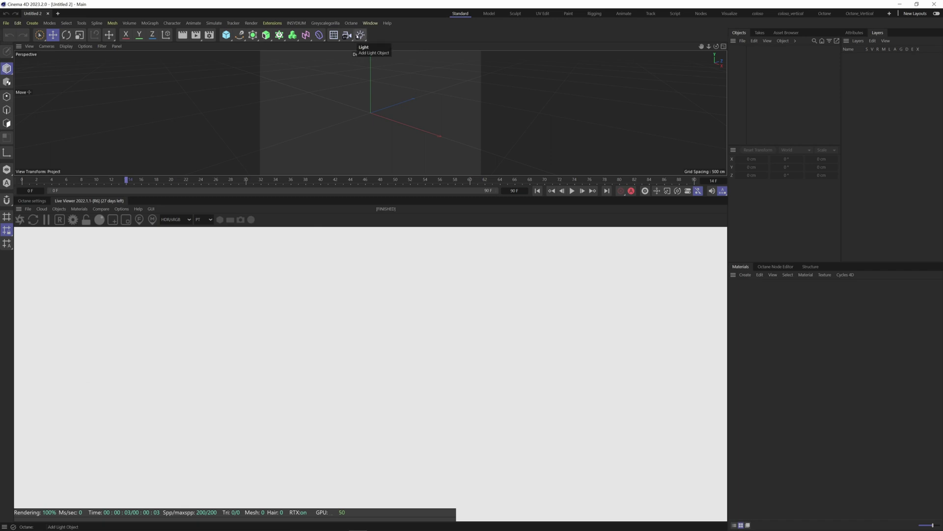
Open the Command Manager to edit palettes, remove the Light command from the main tool palette and close the manager
left_click(370, 22)
mouse_move(393, 38)
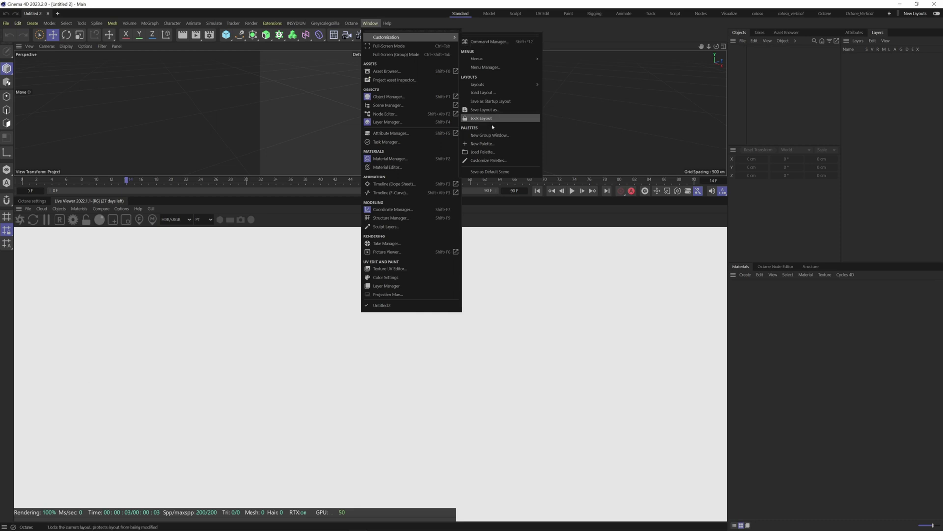
left_click(488, 41)
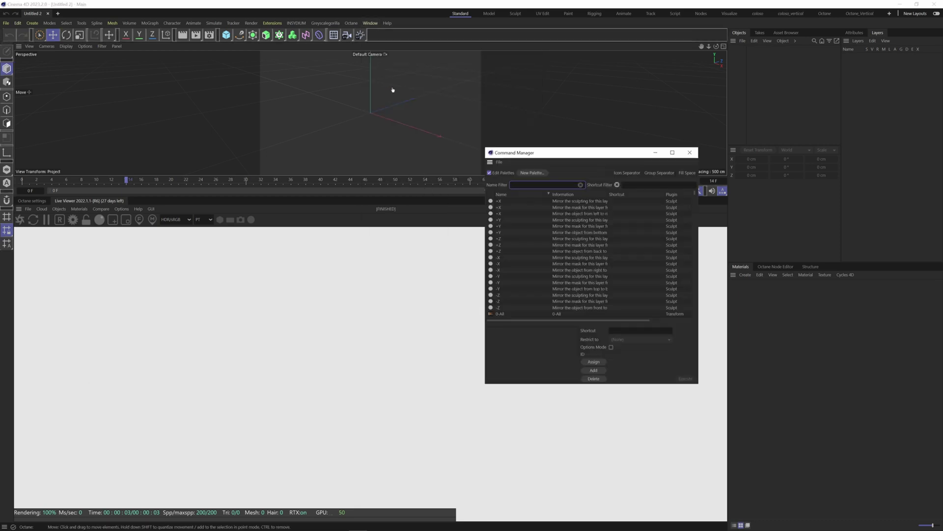
double_click(361, 36)
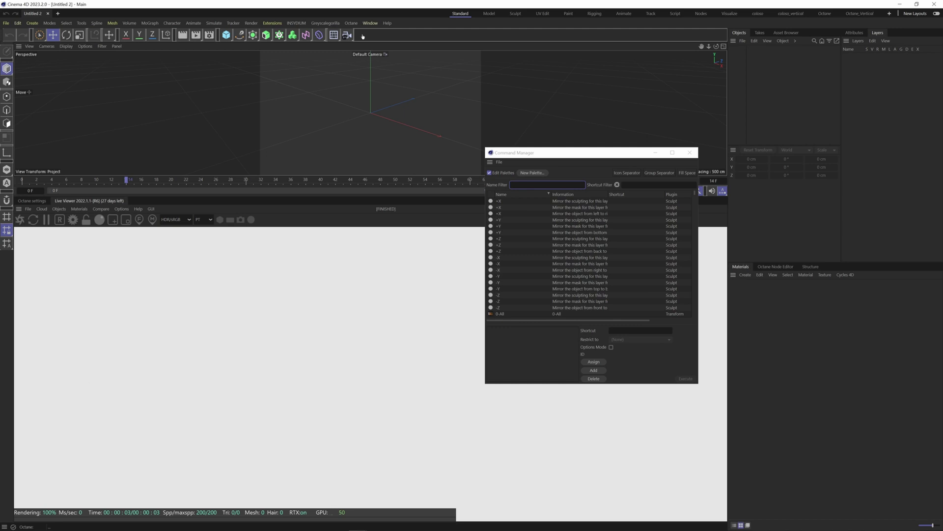
left_click(546, 226)
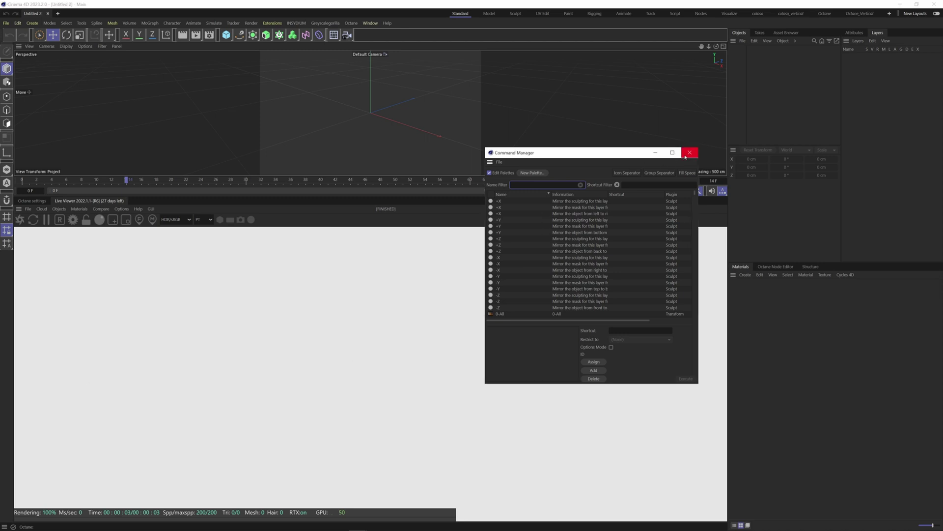
left_click(689, 152)
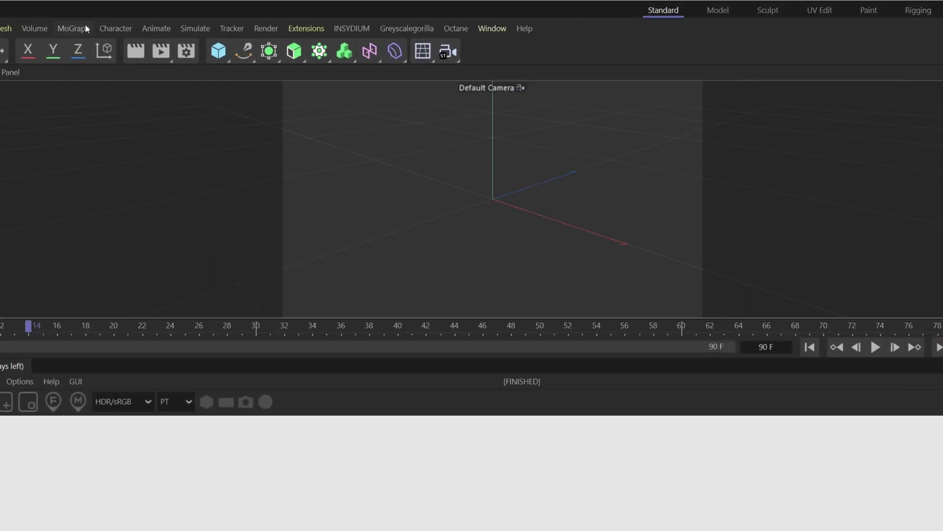
Tear off the MoGraph Effector list as a floating palette over the viewport and fold it into a single icon
left_click(150, 23)
mouse_move(170, 37)
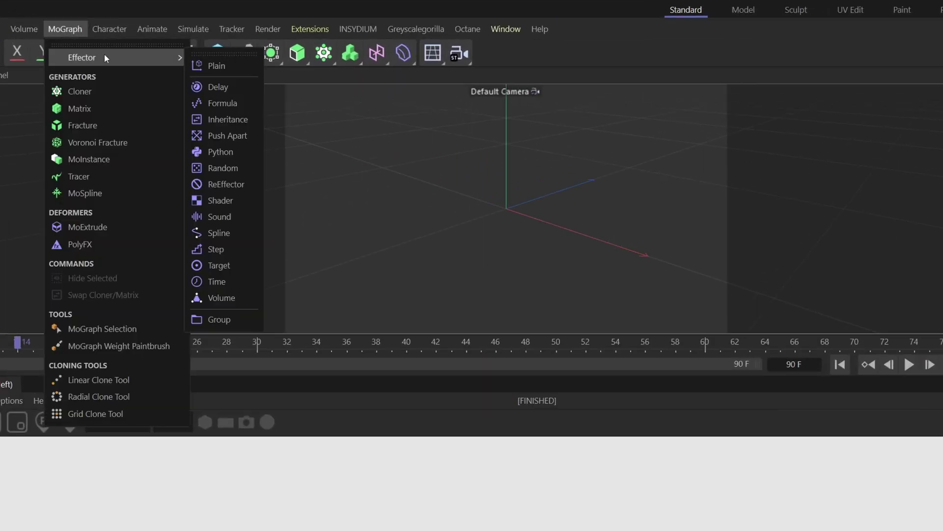
left_click(222, 54)
left_click_drag(218, 42, 666, 107)
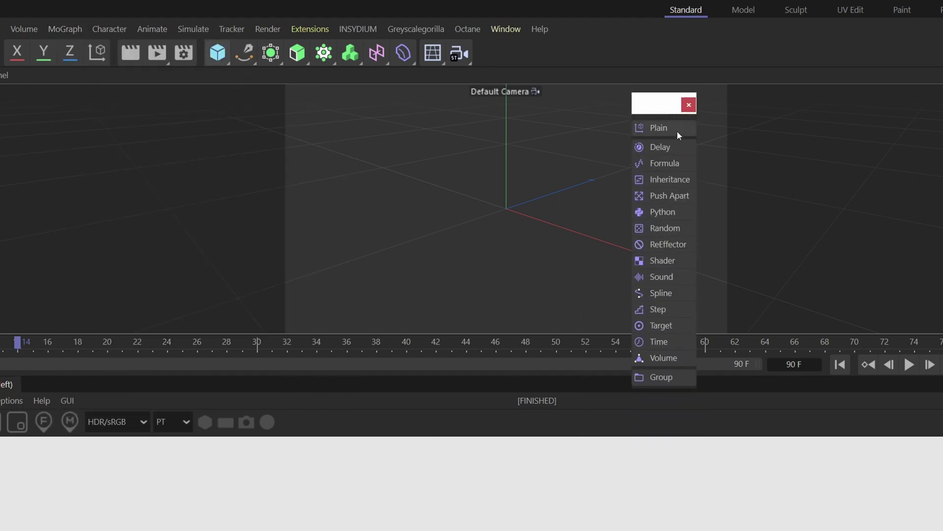
right_click(679, 131)
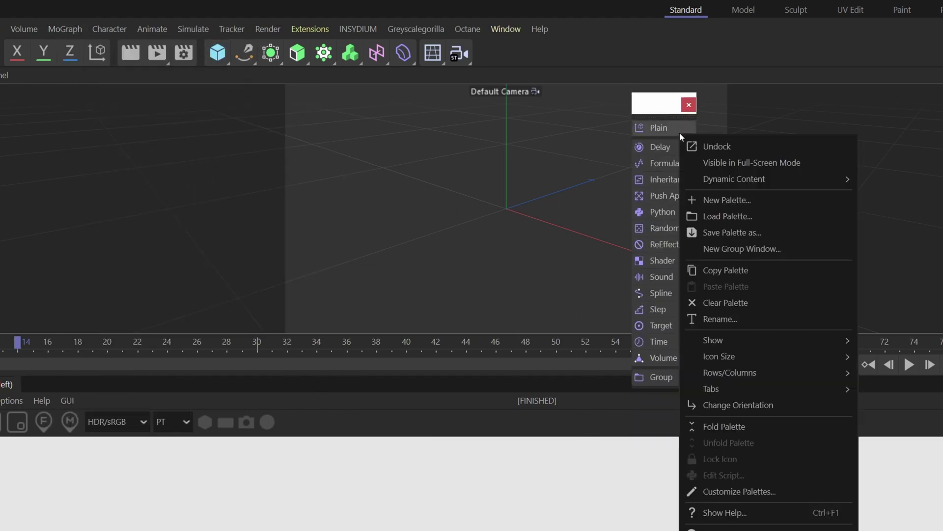
left_click(724, 426)
Set the folded effector palette to large icons and hide its text labels
right_click(656, 150)
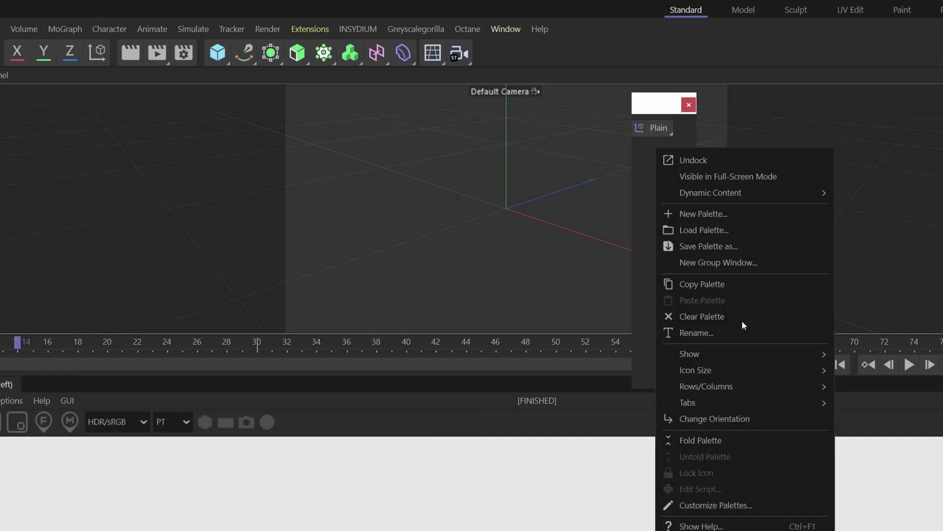
mouse_move(742, 372)
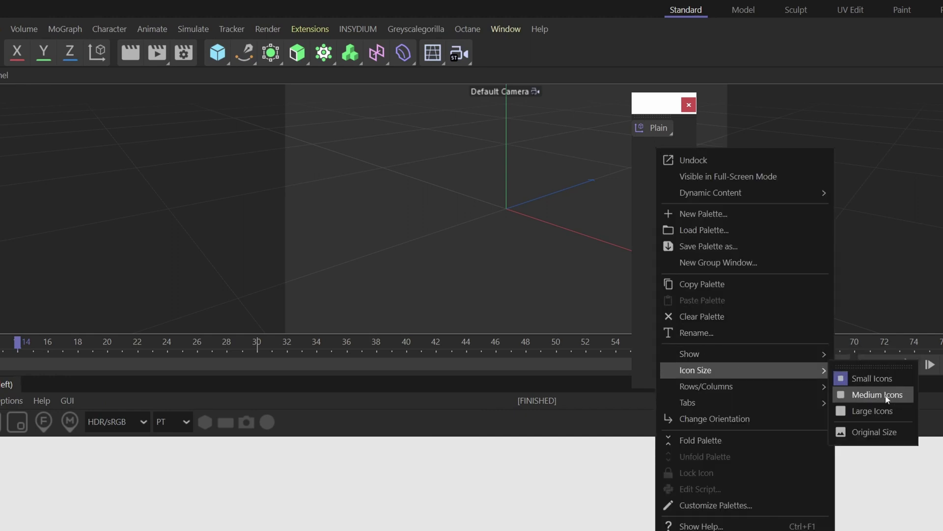
left_click(870, 411)
right_click(656, 169)
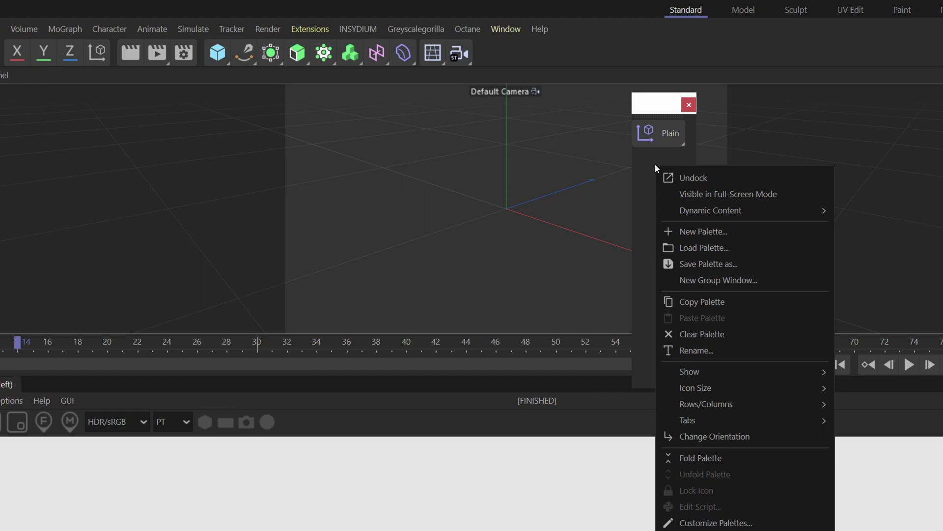
mouse_move(717, 375)
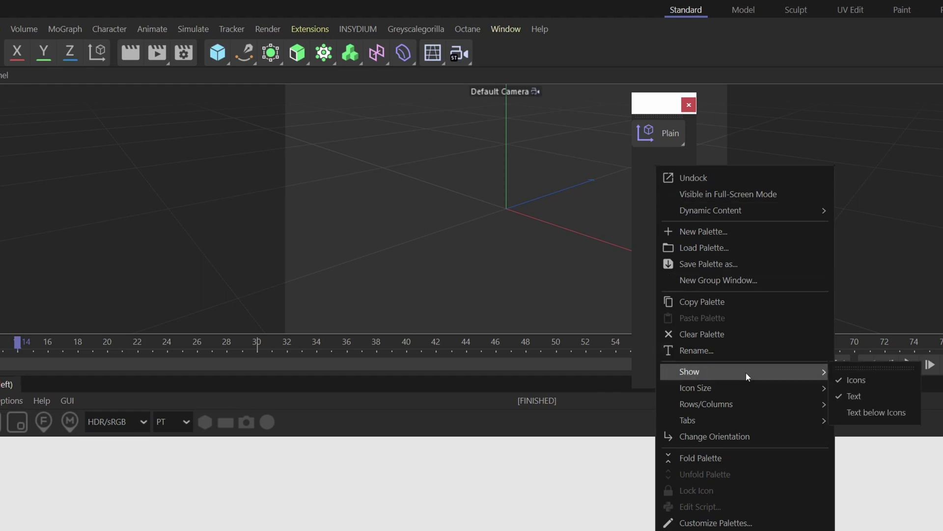
left_click(863, 397)
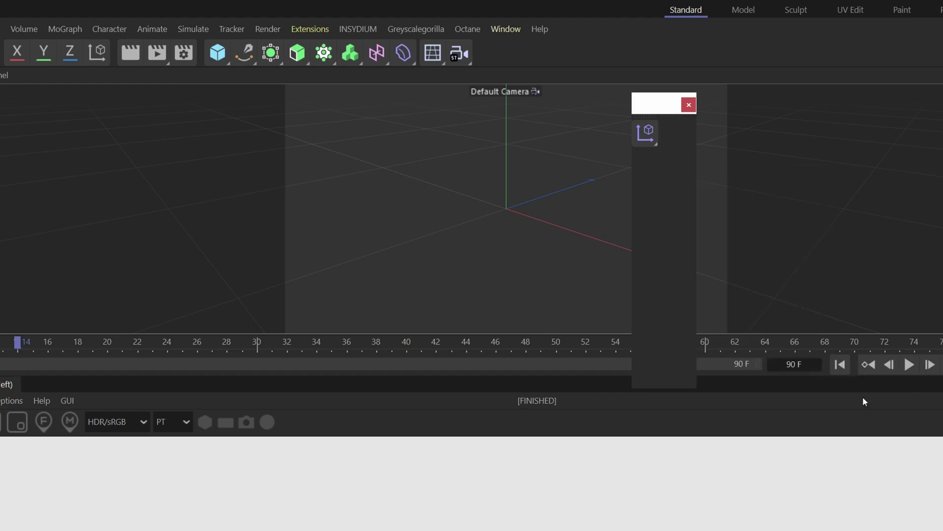
Enable palette customization and move the folded effector group into the main tool palette right after the Cloner
left_click(513, 31)
mouse_move(520, 57)
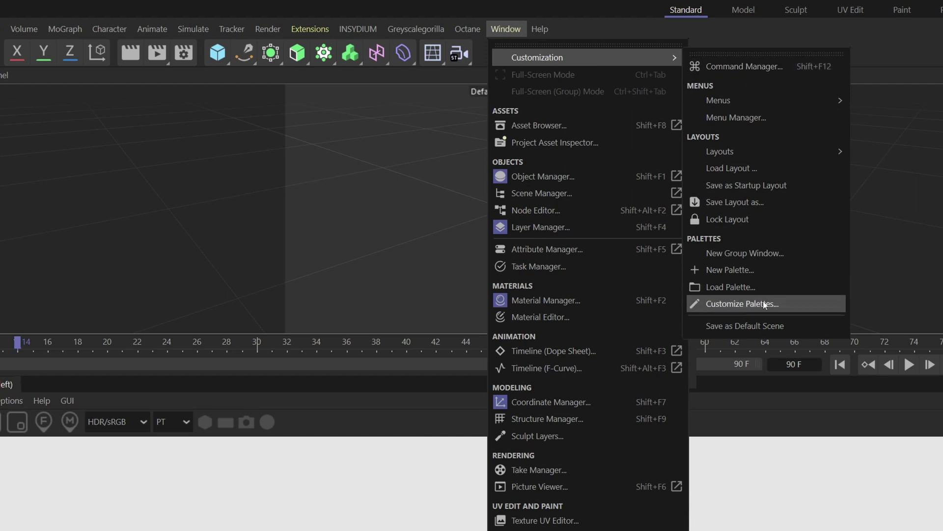
left_click(743, 304)
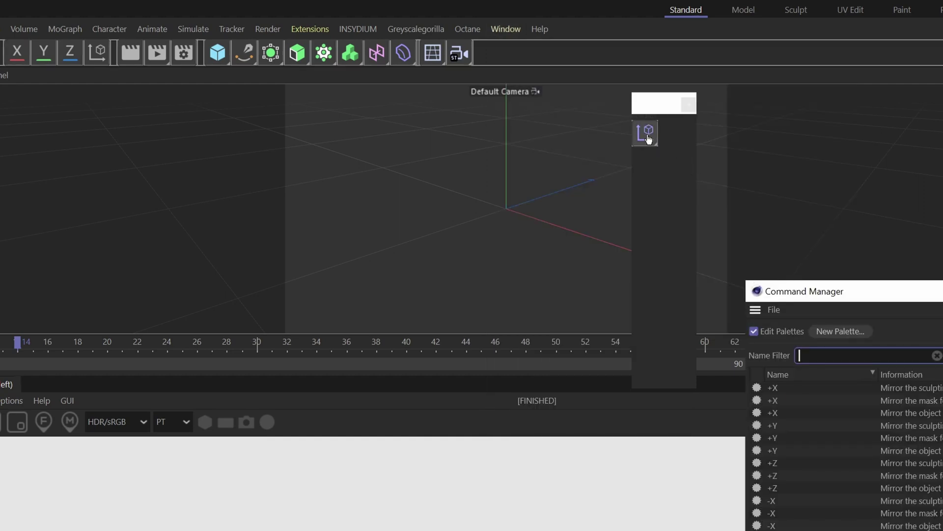
left_click_drag(646, 137, 328, 56)
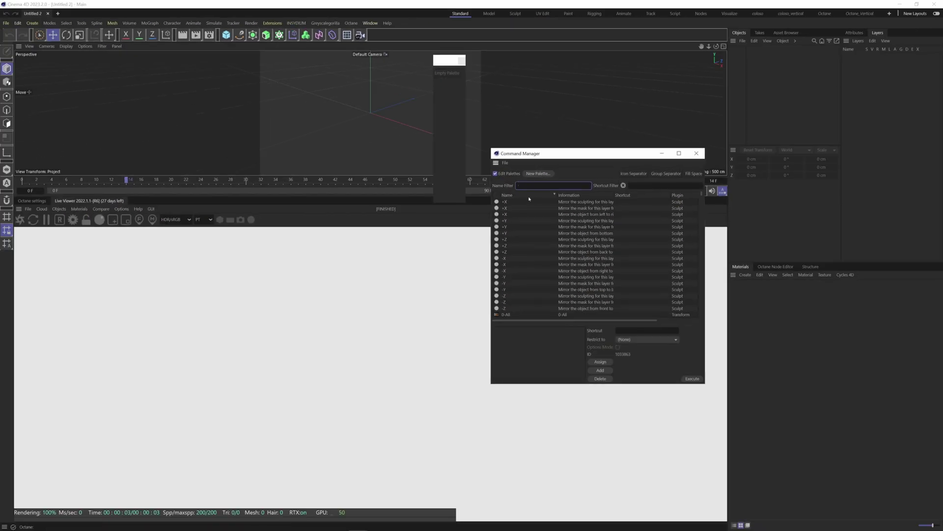
Filter the Command Manager by "octane" and create a new empty palette placed over the viewport
type("octane")
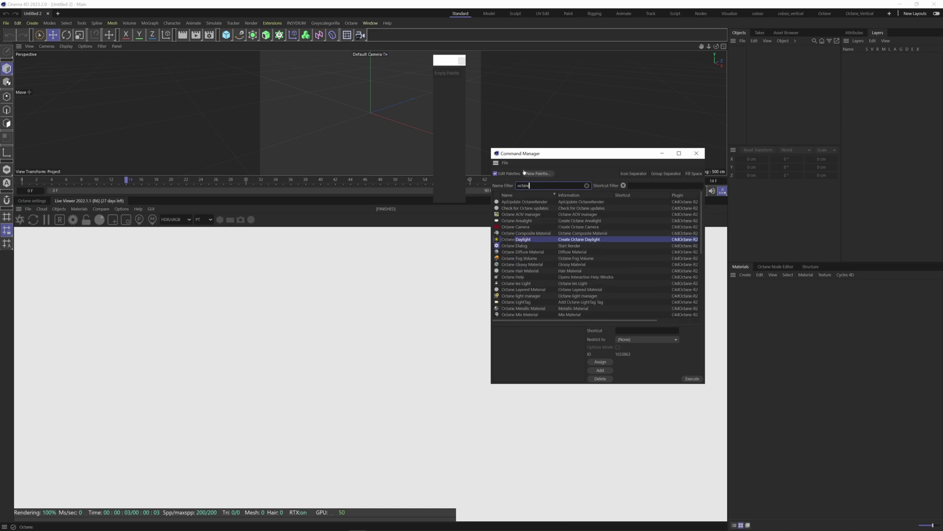
left_click(549, 174)
left_click(538, 173)
left_click_drag(717, 155, 381, 131)
Add the Octane Camera, Octane Daylight, Octane LightTag and Octane Targetted Arealight commands to the new palette
left_click_drag(516, 226, 156, 122)
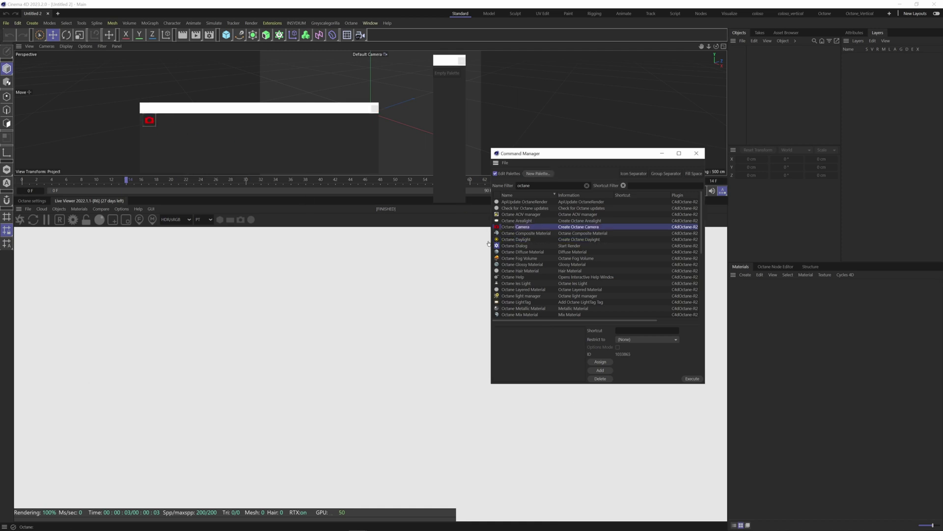
left_click_drag(507, 241, 167, 121)
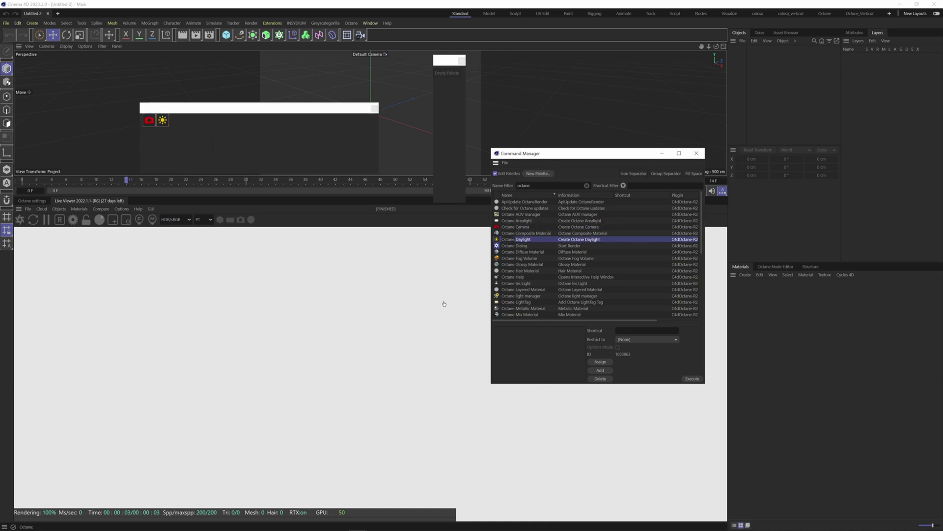
left_click_drag(541, 386, 542, 497)
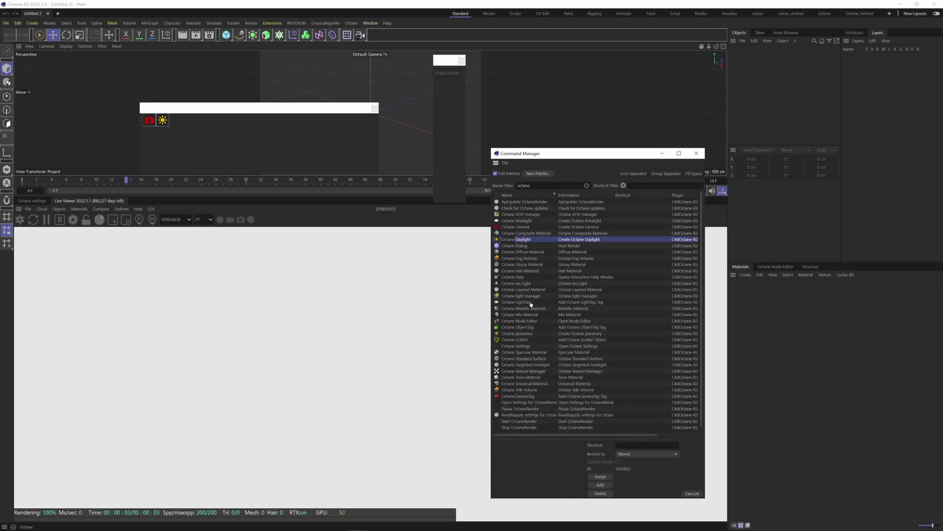
left_click_drag(523, 302, 194, 123)
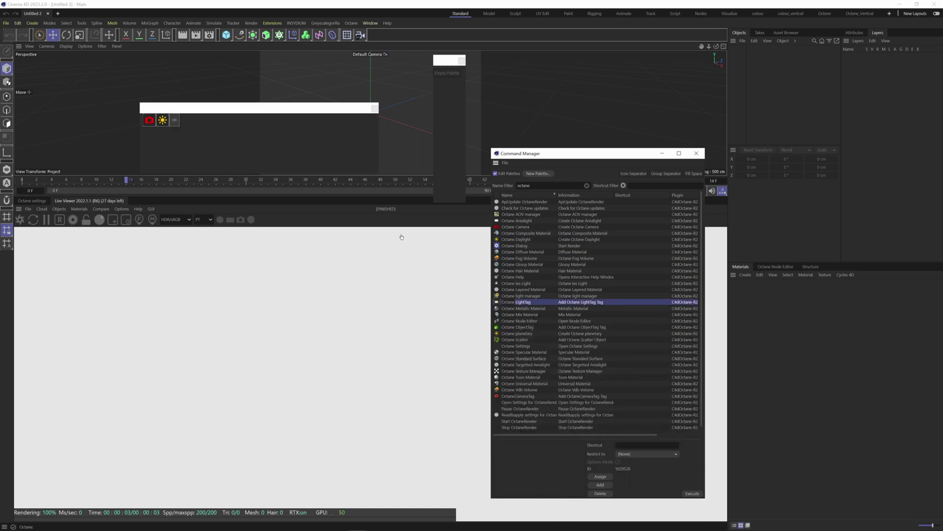
left_click_drag(509, 365, 206, 123)
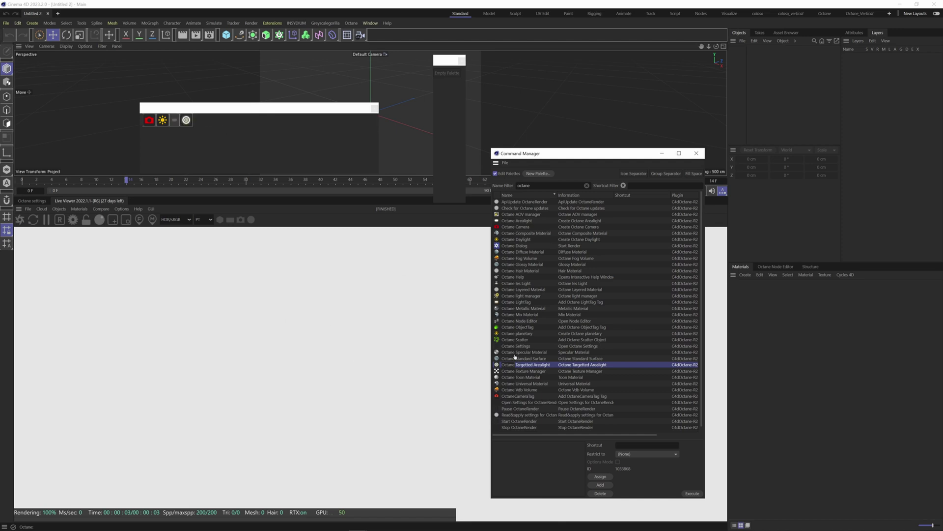
Add the Octane Scatter, Octane Vdb Volume, Octane Fog Volume and Octane Diffuse Material commands to the new palette
left_click_drag(511, 341, 215, 124)
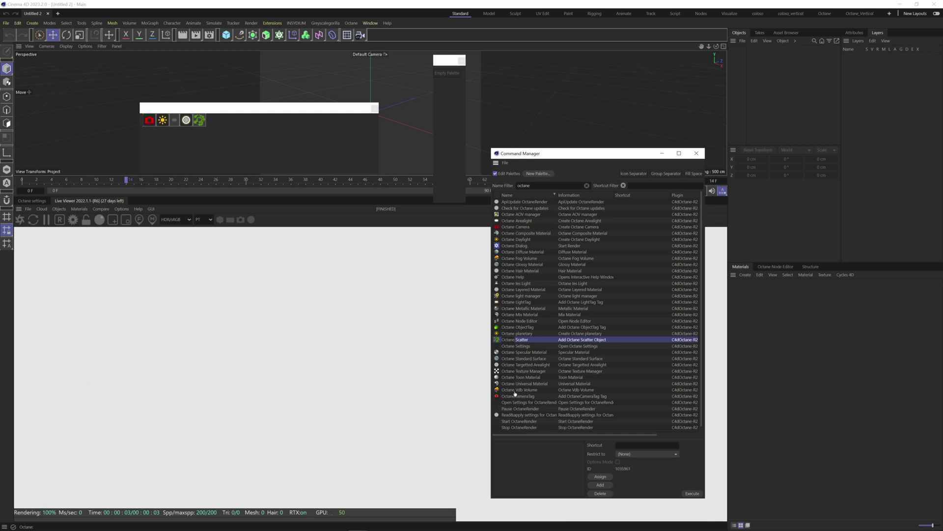
left_click_drag(516, 389, 261, 118)
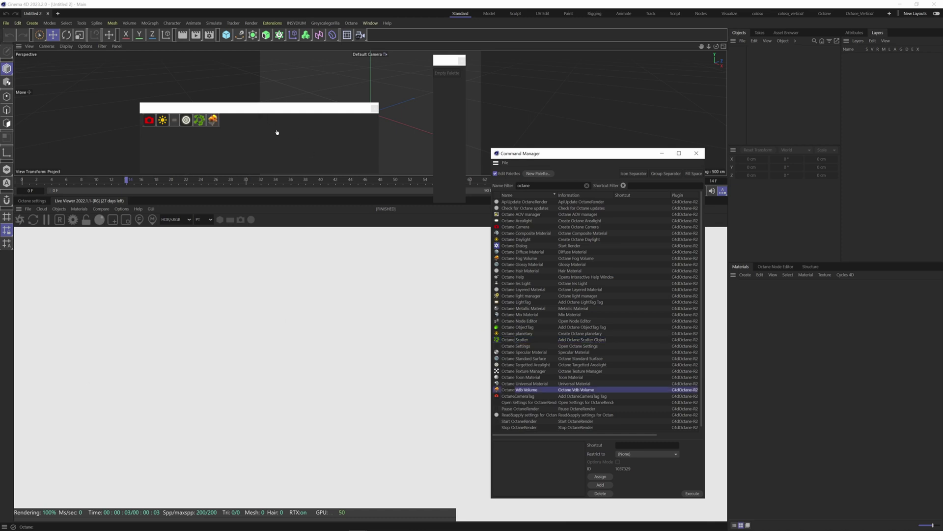
scroll(526, 379, "down", 1)
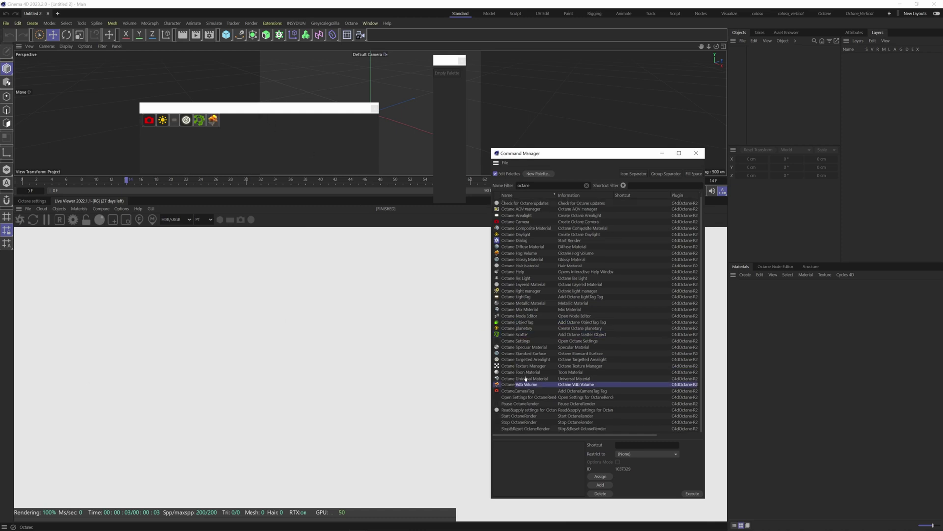
left_click_drag(524, 251, 243, 122)
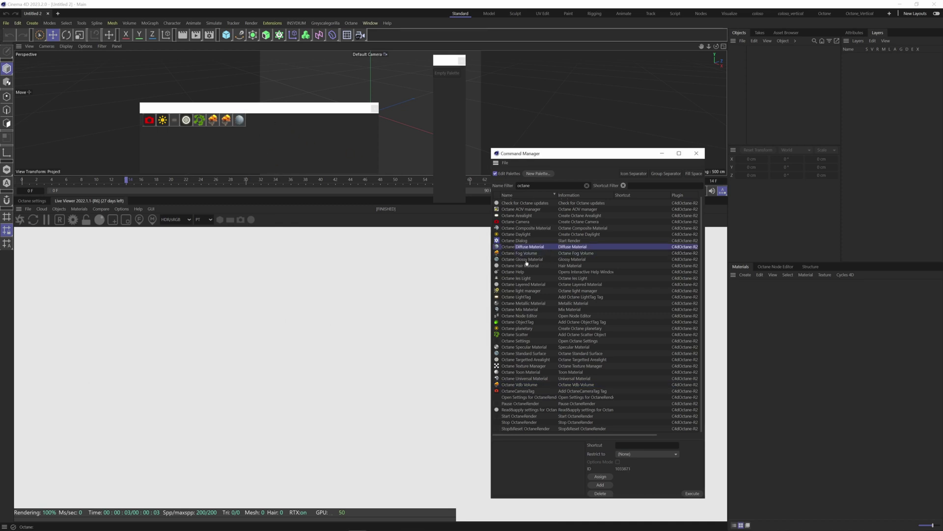
Add the Octane Glossy, Metallic, Mix, Specular and Universal Material commands after the Diffuse Material in the new palette
mouse_move(526, 261)
left_mouse_down()
mouse_move(257, 119)
mouse_move(276, 124)
left_mouse_up()
left_click_drag(529, 305, 276, 124)
left_click_drag(525, 309, 282, 123)
left_click_drag(533, 349, 346, 126)
left_click(528, 378)
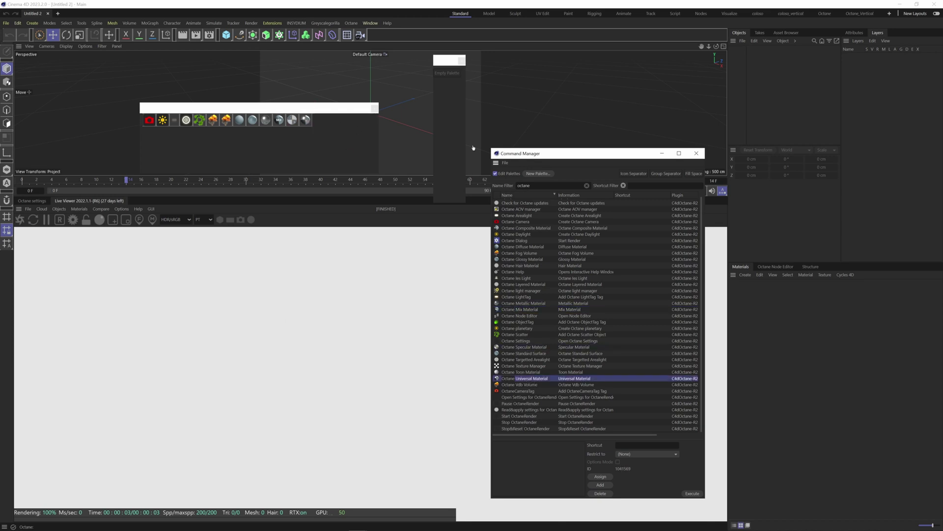
Filter commands by "environ", add Texture Environment and Hdri Environment to the Octane palette, and dock that palette above the Materials manager
double_click(541, 183)
type("en")
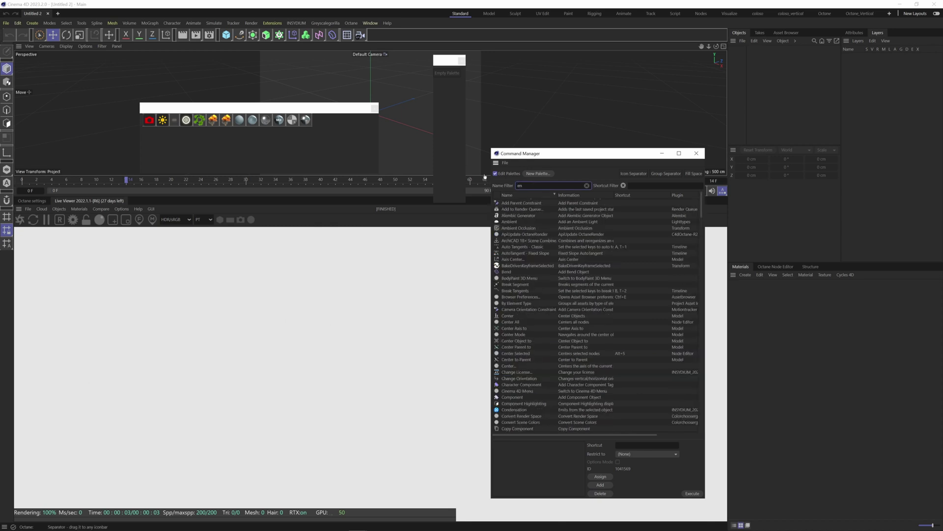
type("viron")
left_click(523, 222)
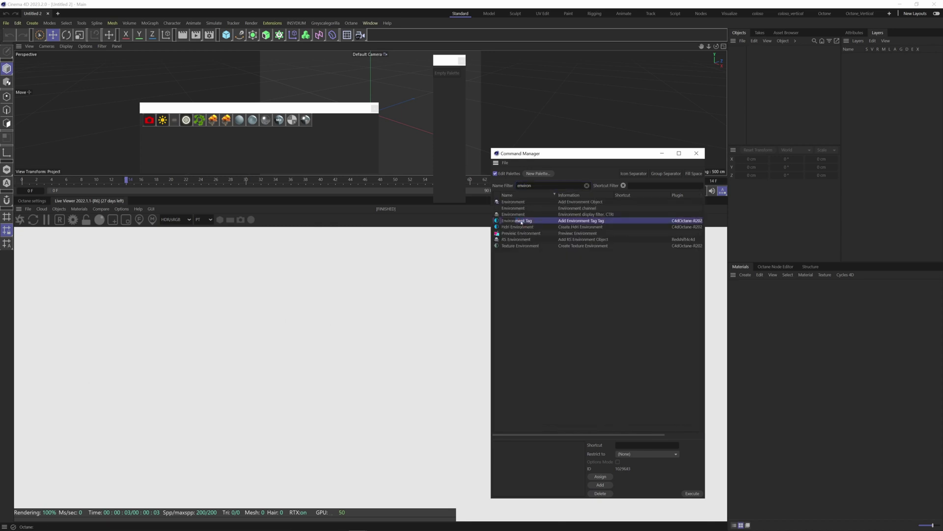
left_click_drag(515, 246, 340, 119)
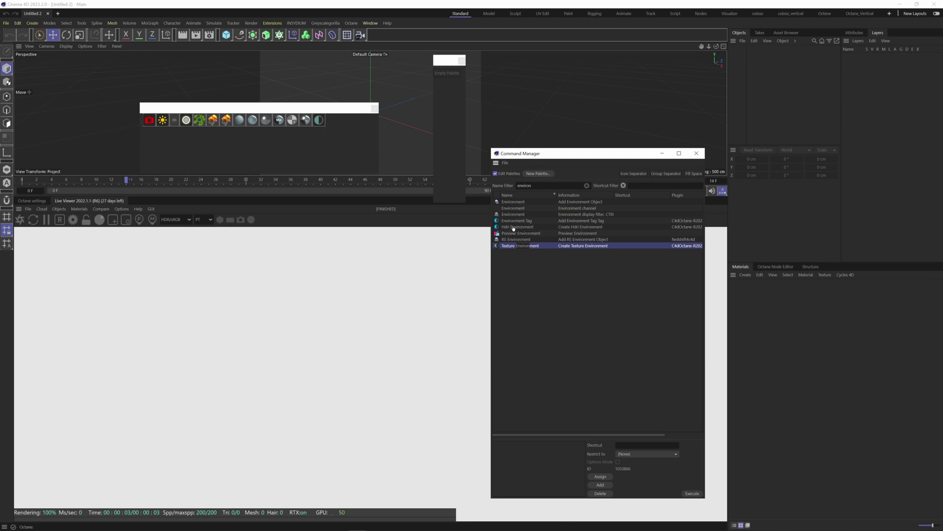
mouse_move(514, 227)
left_mouse_down()
mouse_move(372, 127)
mouse_move(353, 125)
left_mouse_up()
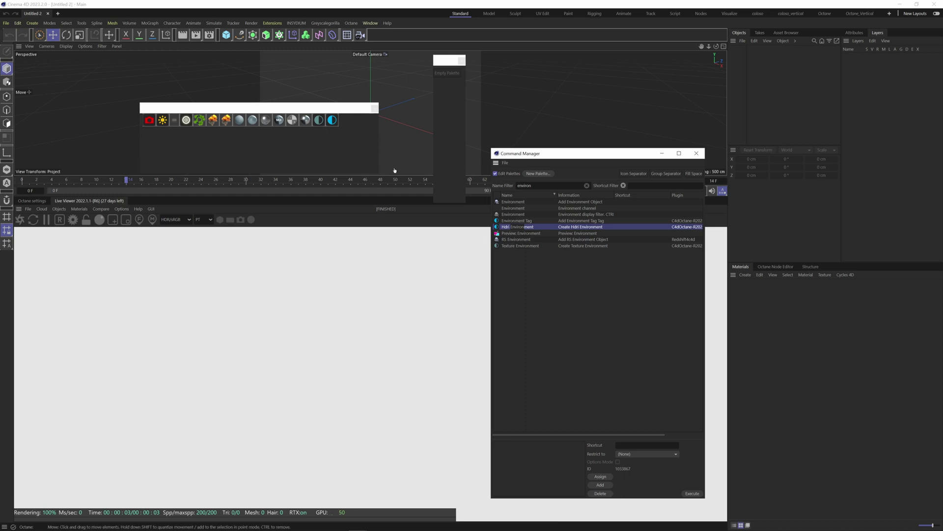
left_click(696, 153)
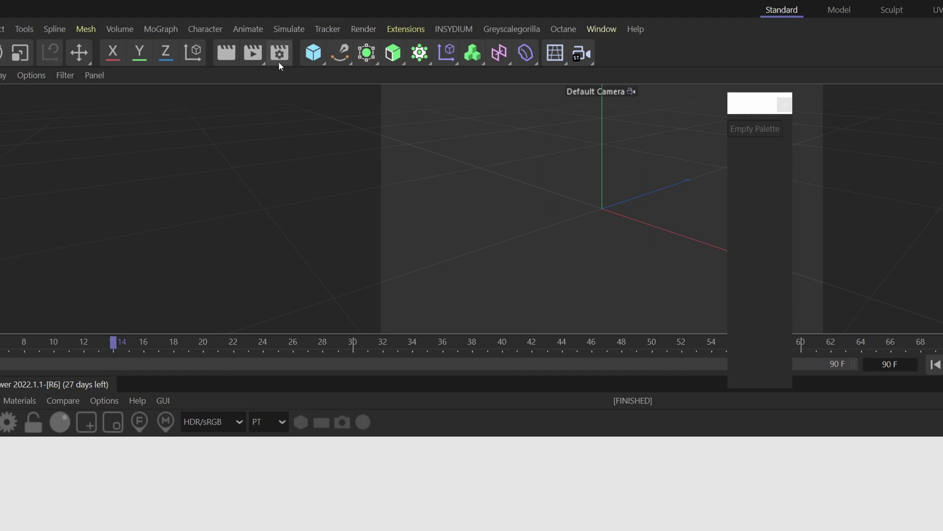
Open the Render Settings and the Picture Viewer, dock both as tabs beside the viewport, and bring the View tab back to the front
left_click(280, 53)
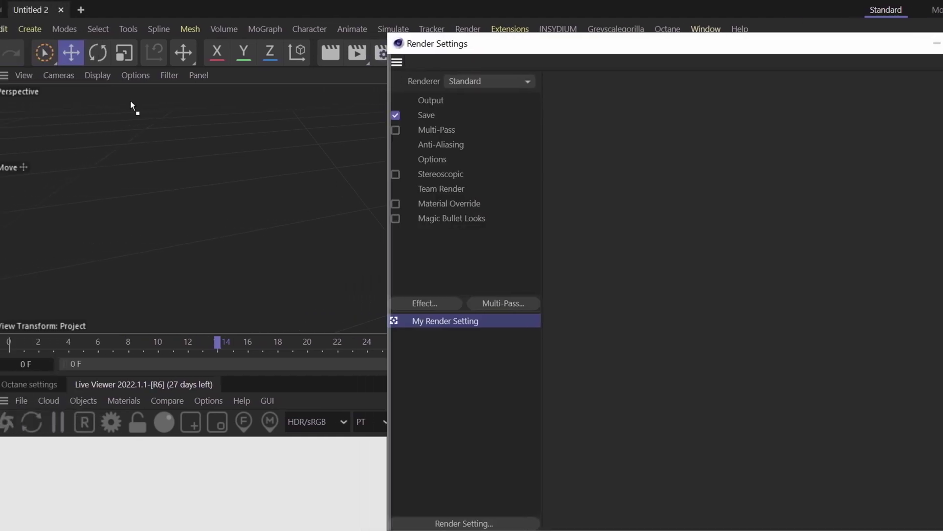
left_click_drag(39, 77, 38, 75)
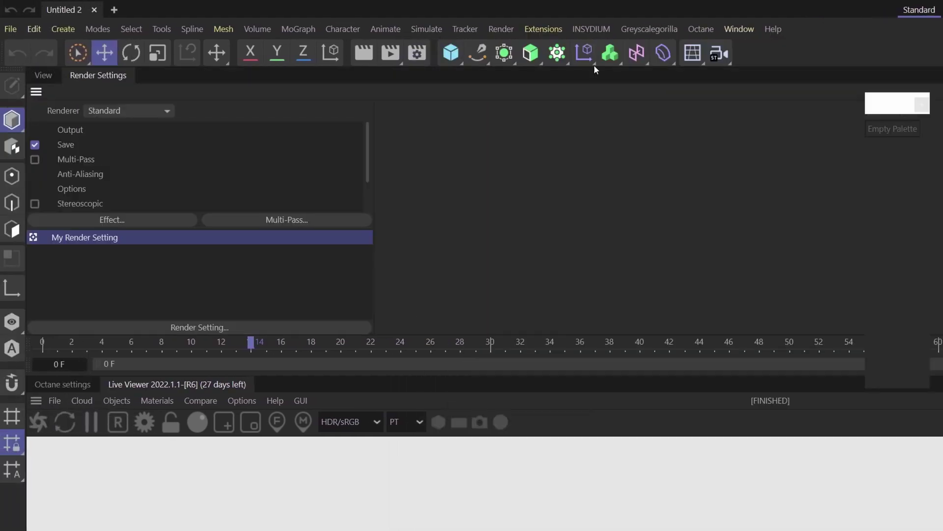
left_click(749, 31)
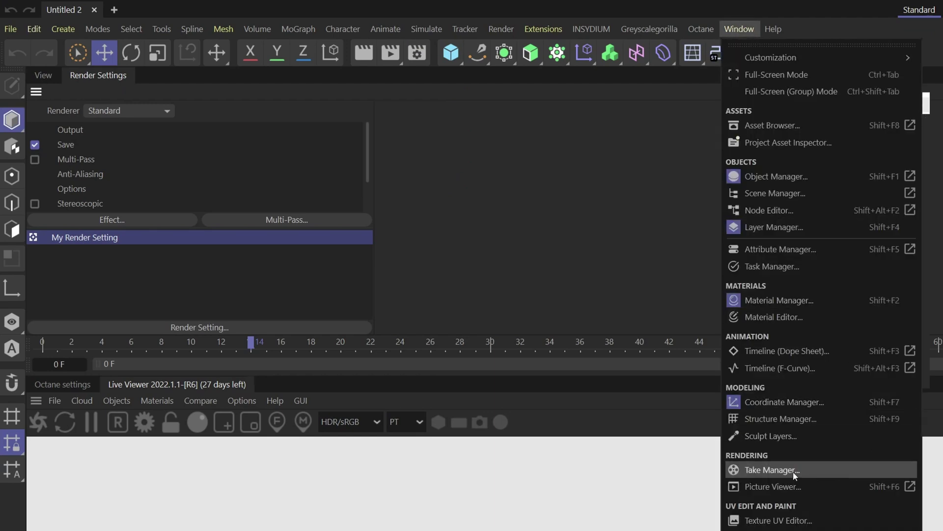
left_click(788, 488)
left_click_drag(751, 429, 725, 290)
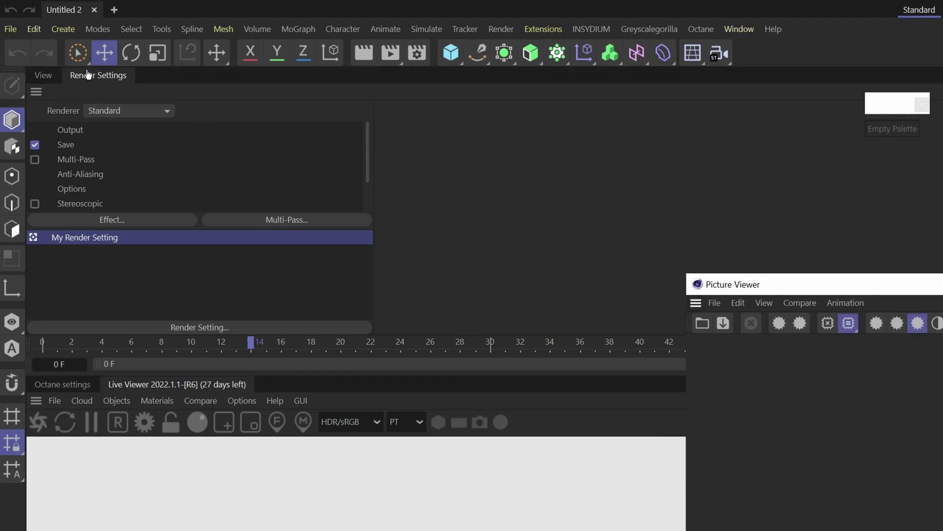
left_click_drag(88, 75, 78, 75)
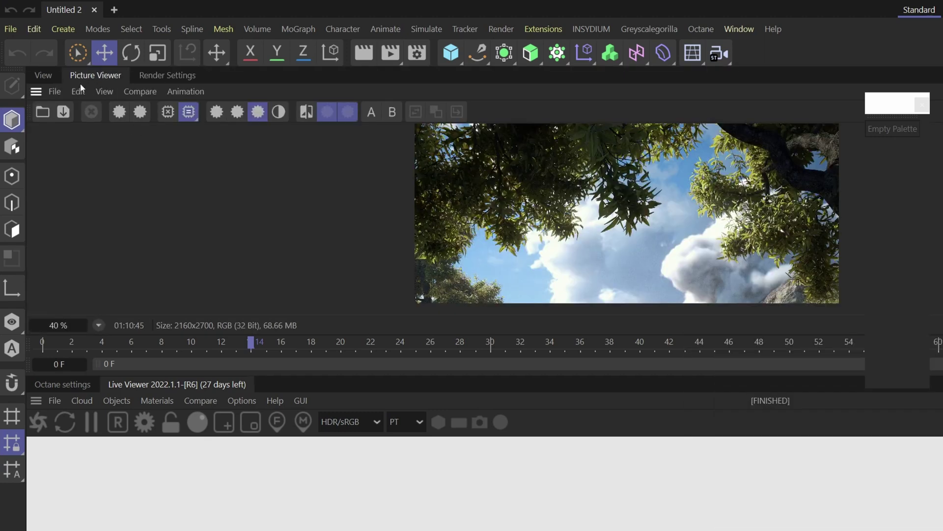
left_click(43, 75)
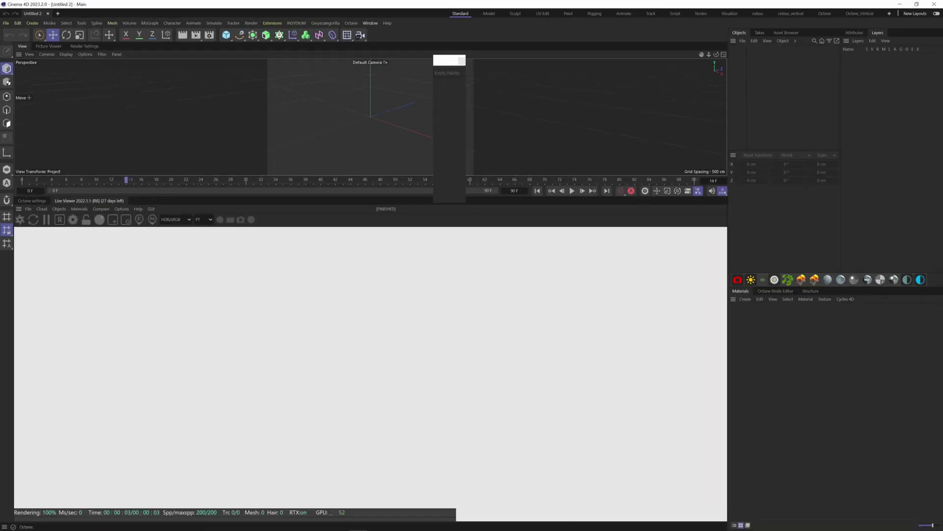
Close the leftover empty palette and save the current interface arrangement as a layout named Horizontal
left_click(461, 60)
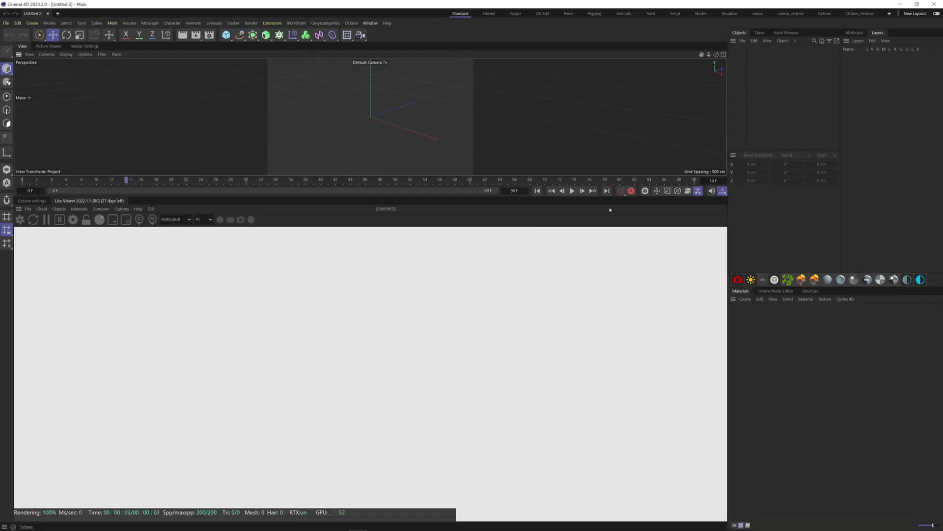
left_click(371, 23)
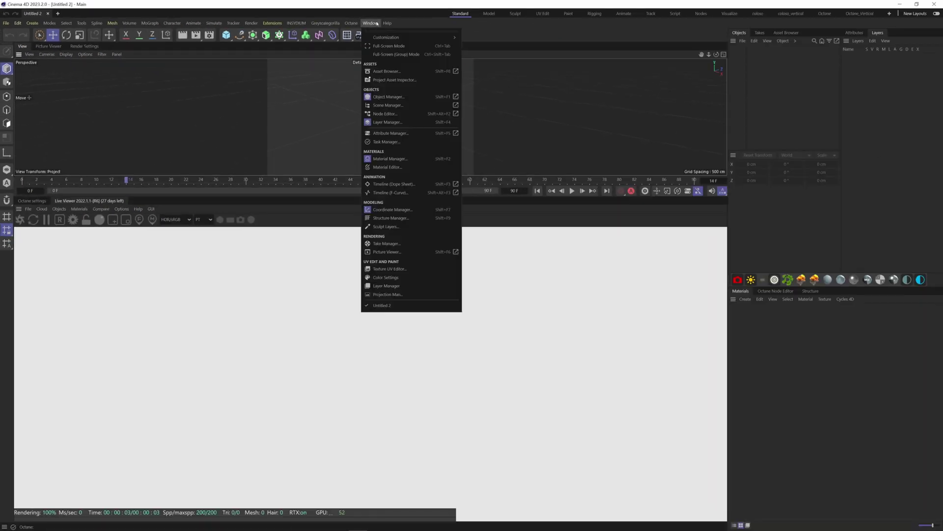
mouse_move(386, 37)
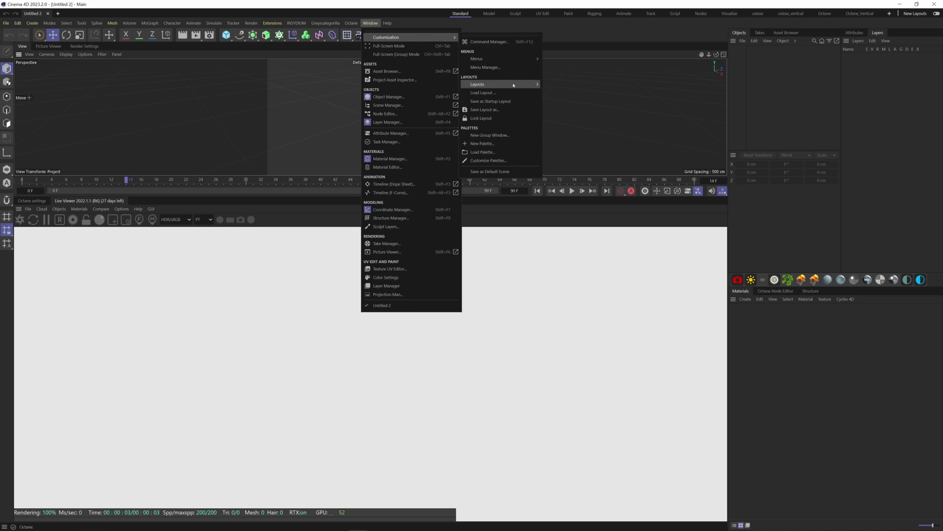
left_click(496, 109)
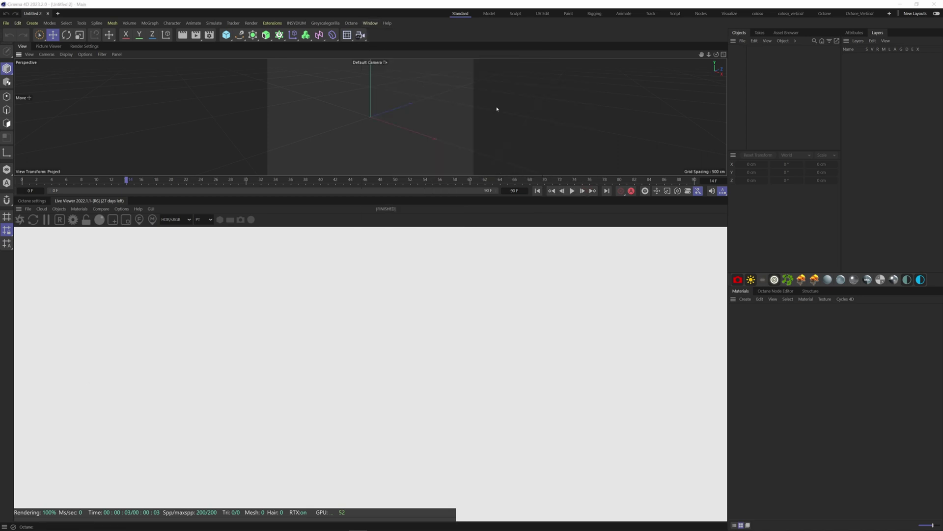
type("Ho")
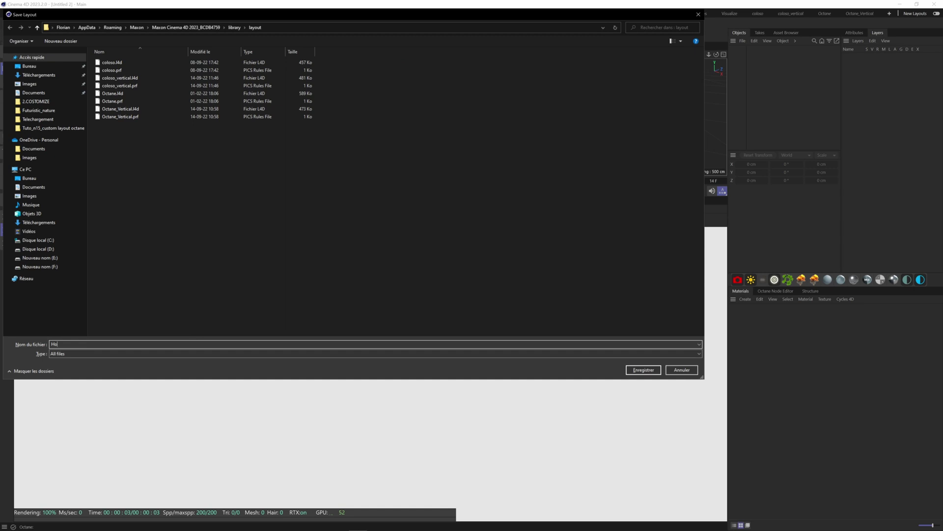
type("rizontal")
key("Return")
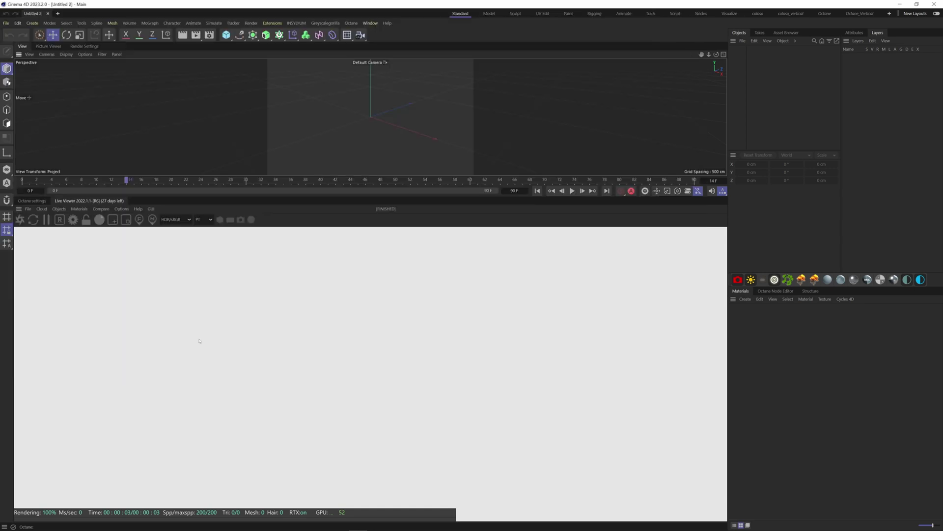
Save the current layout as the startup layout
left_click(371, 23)
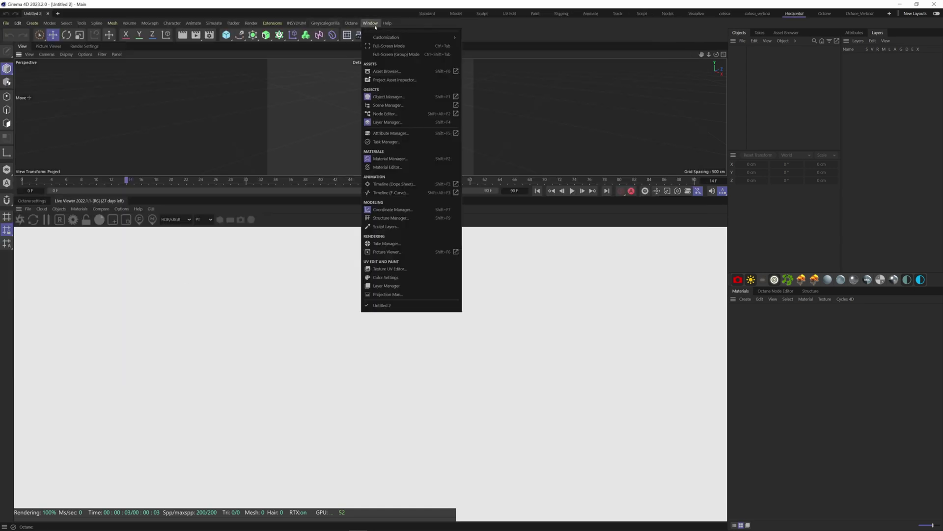
mouse_move(385, 38)
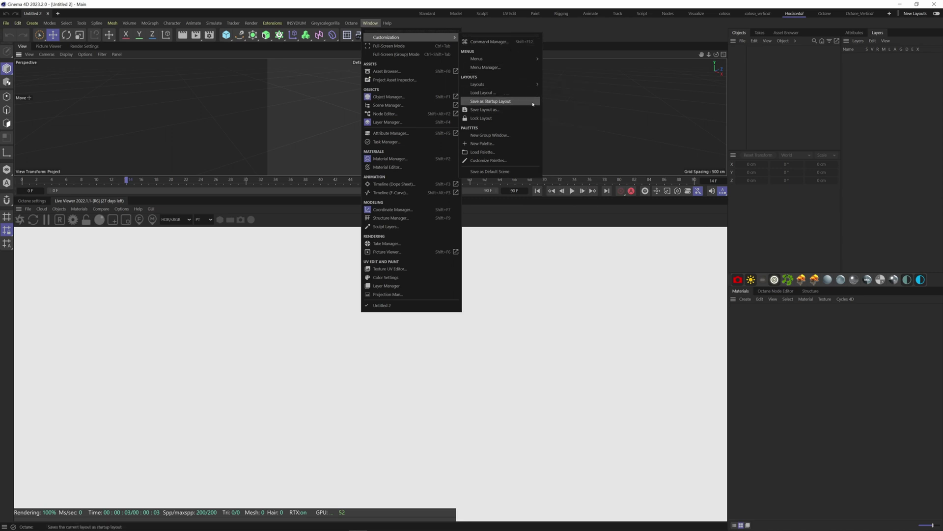
left_click(496, 101)
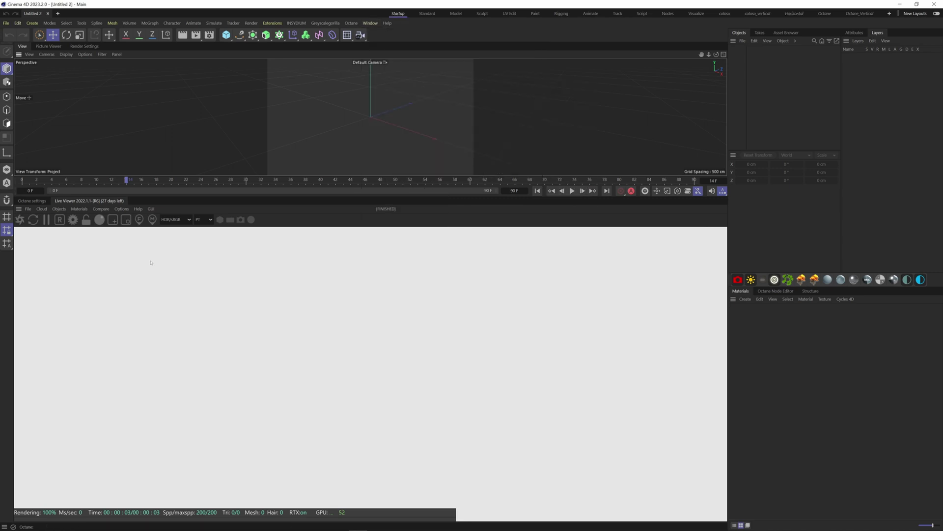
Dock the Live Viewer beside the viewport with Octane settings as a tab next to it, keeping the Live Viewer in front
left_click_drag(89, 212, 717, 74)
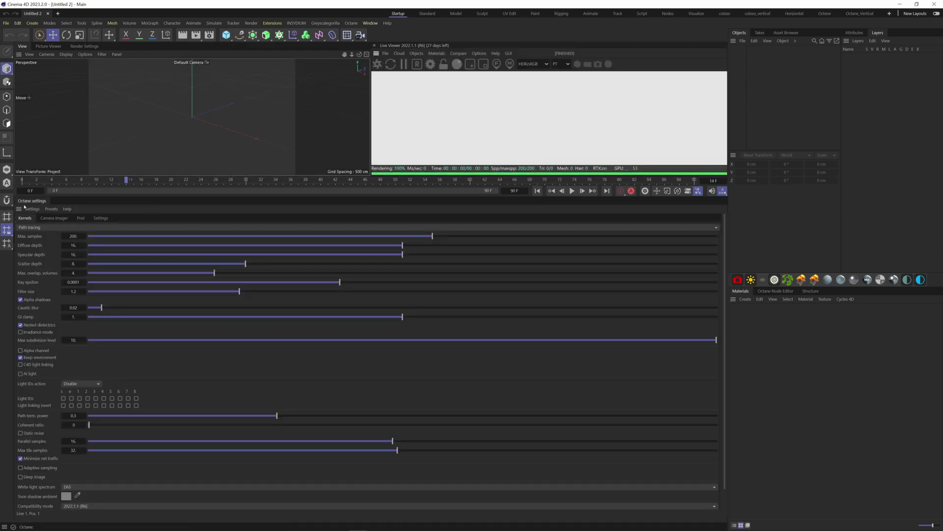
left_click_drag(379, 54, 381, 53)
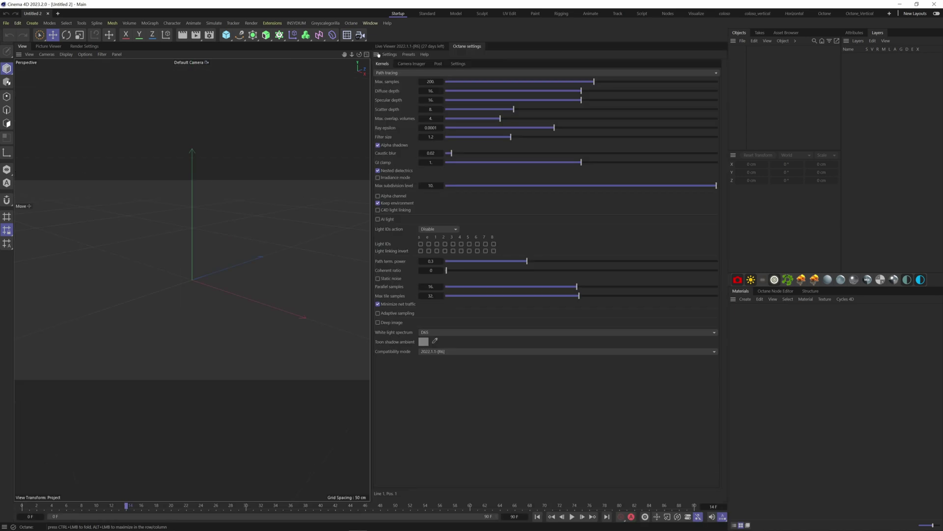
left_click(421, 46)
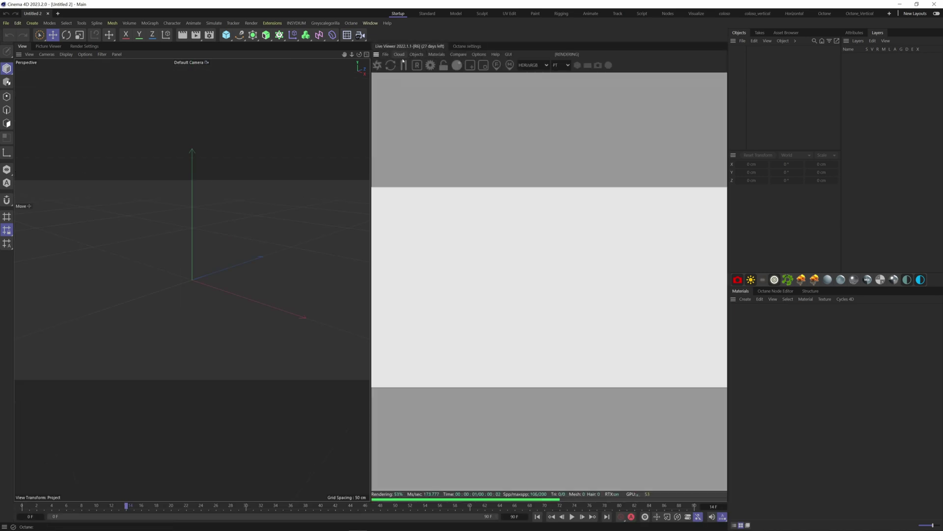
Save the side-by-side viewport and Live Viewer arrangement as a new layout named Vertical
left_click(370, 23)
mouse_move(388, 38)
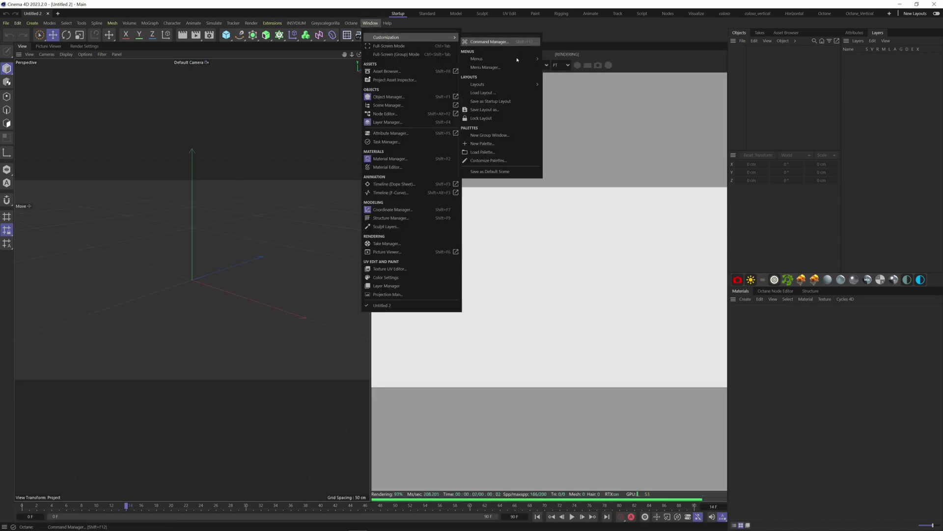
left_click(483, 109)
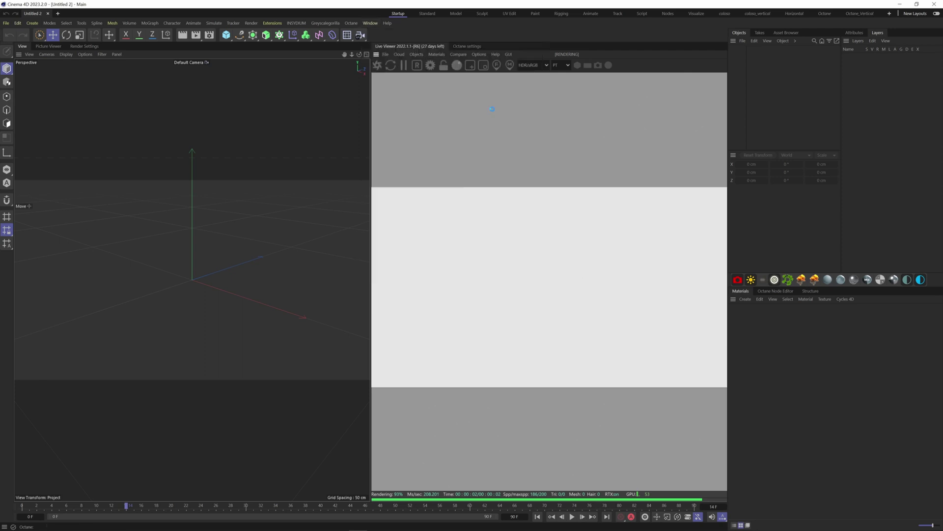
type("Ver")
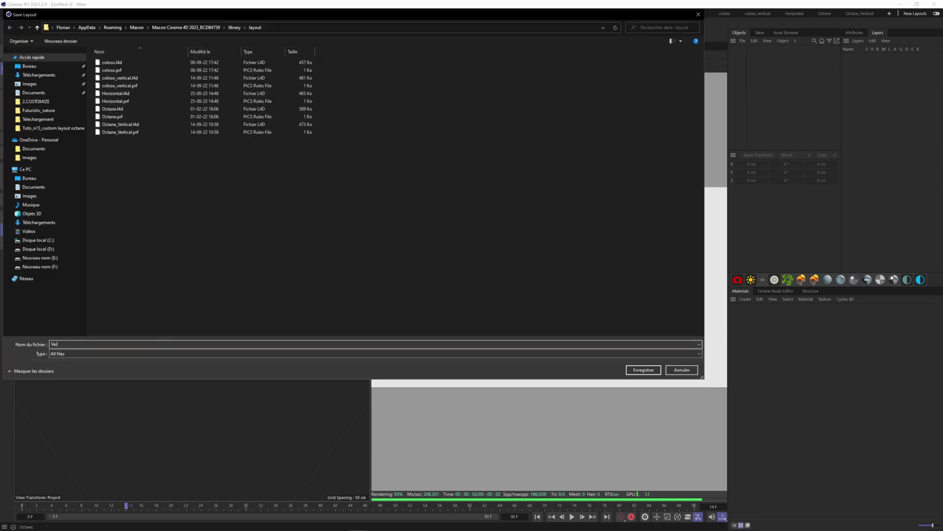
type("tical")
key("Return")
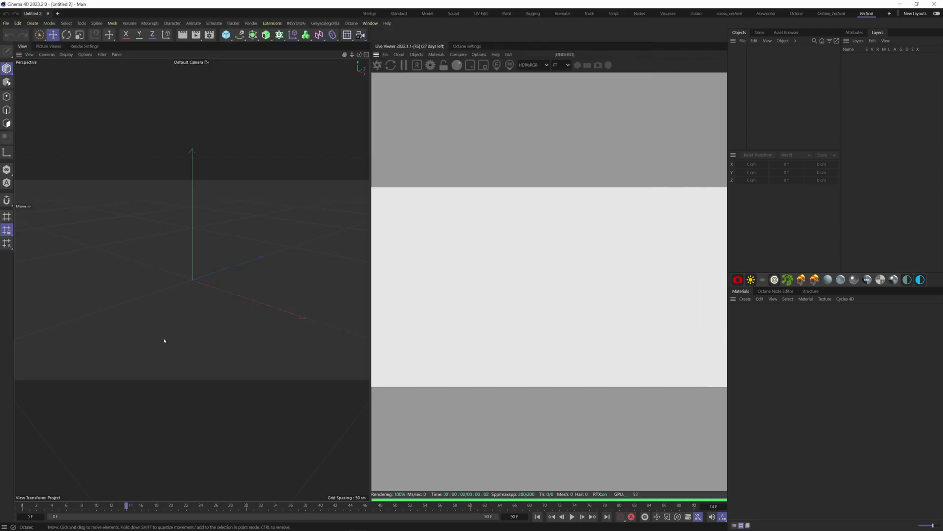